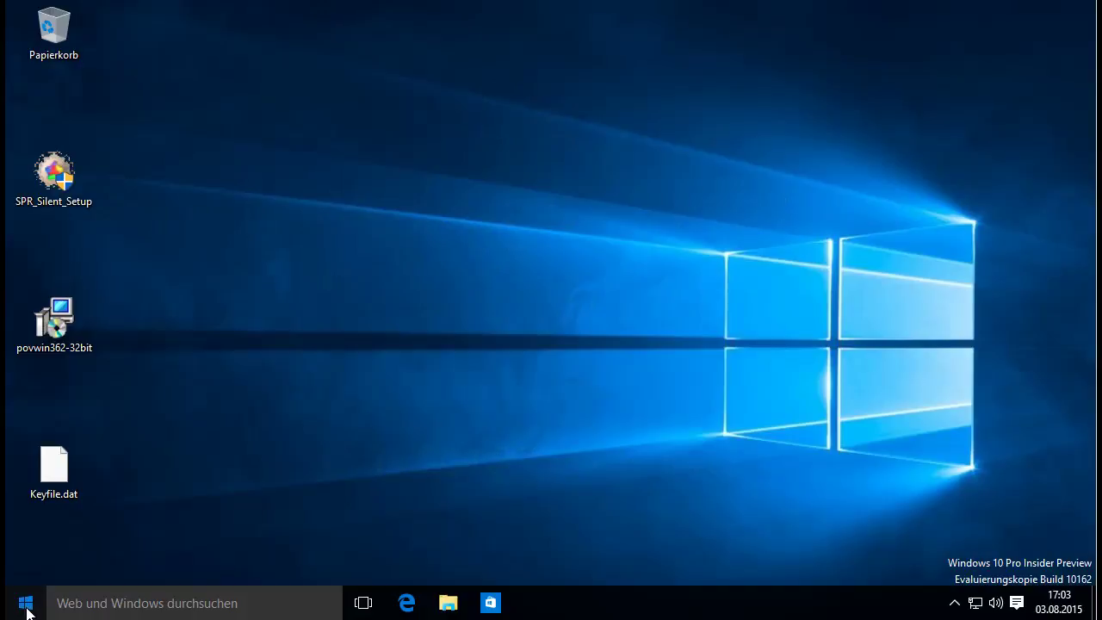
Set the User Account Control notification level to never notify and approve the change
click(103, 601)
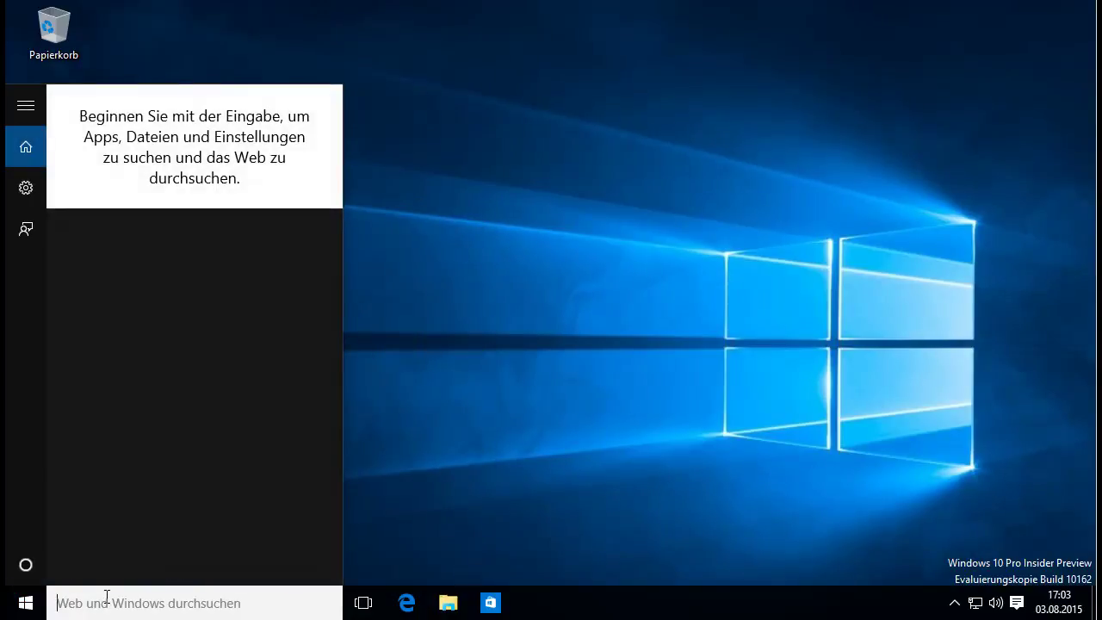
text(uac)
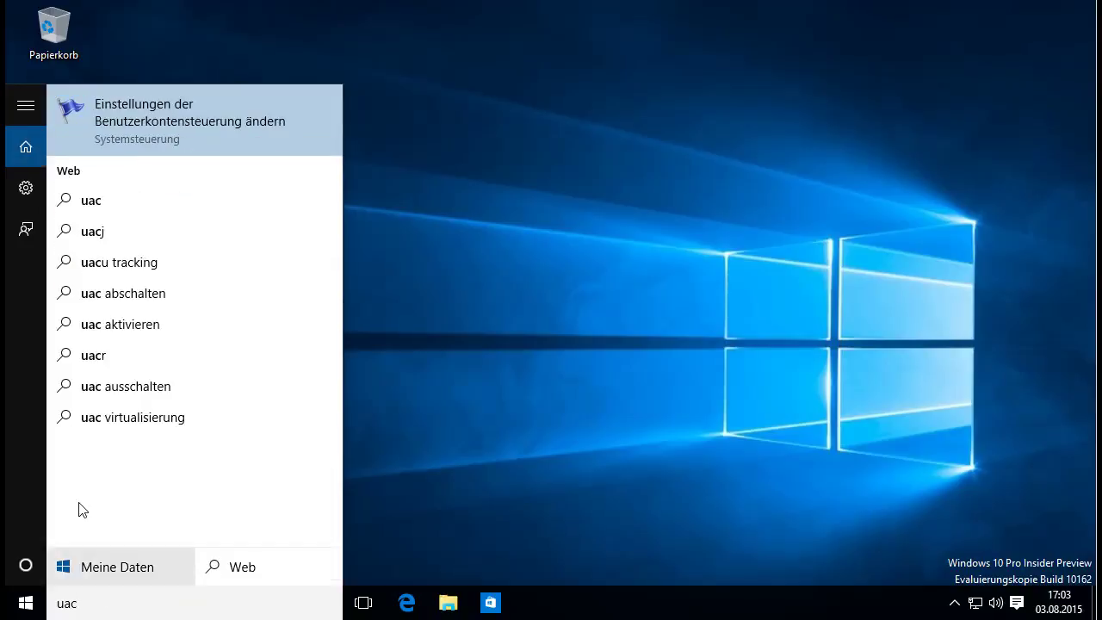
click(146, 140)
drag(341, 276, 353, 409)
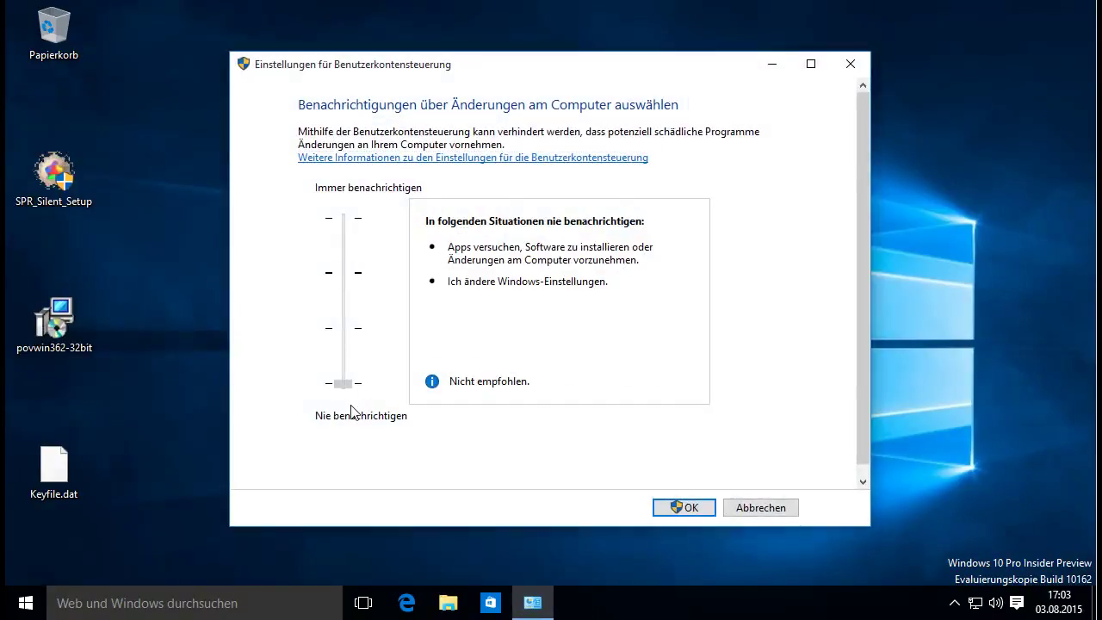
click(689, 507)
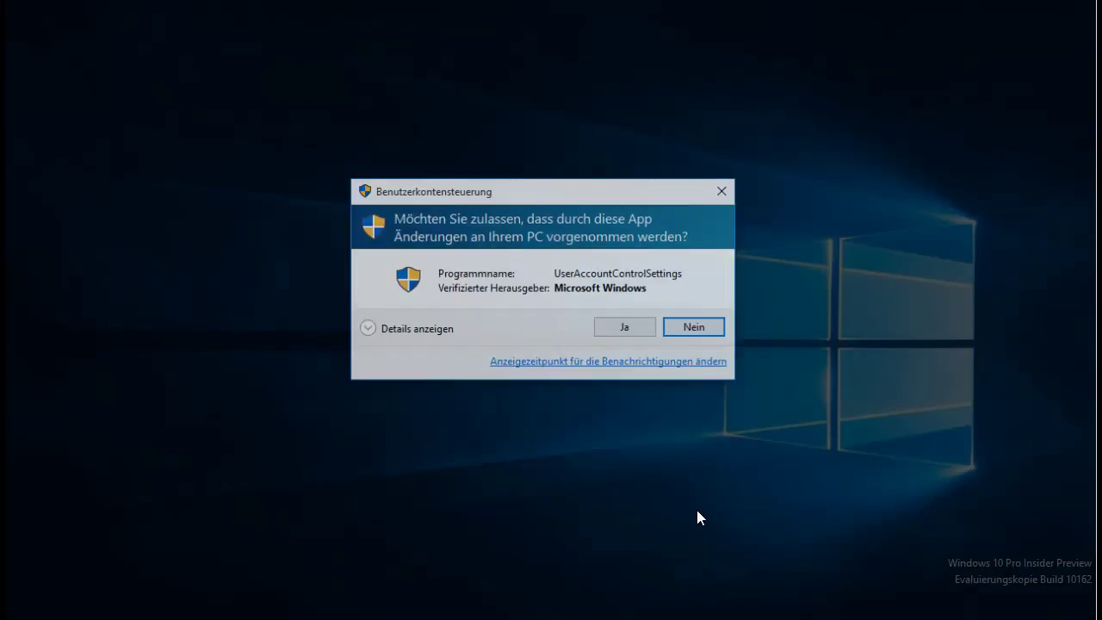
click(627, 329)
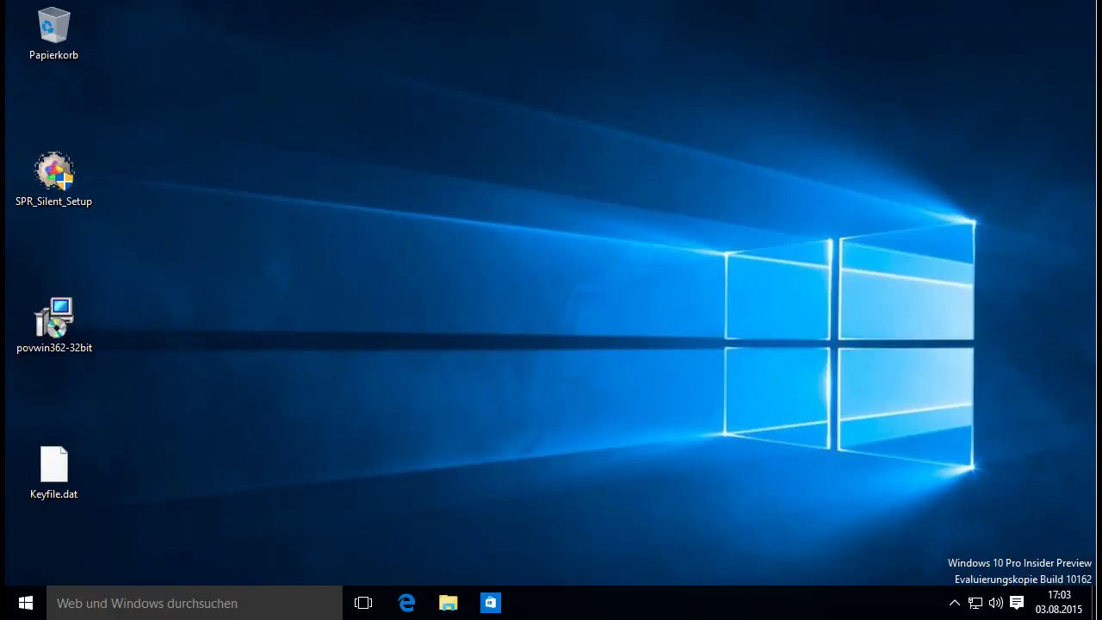
Restart Windows and sign back in by entering the account password
right_click(32, 607)
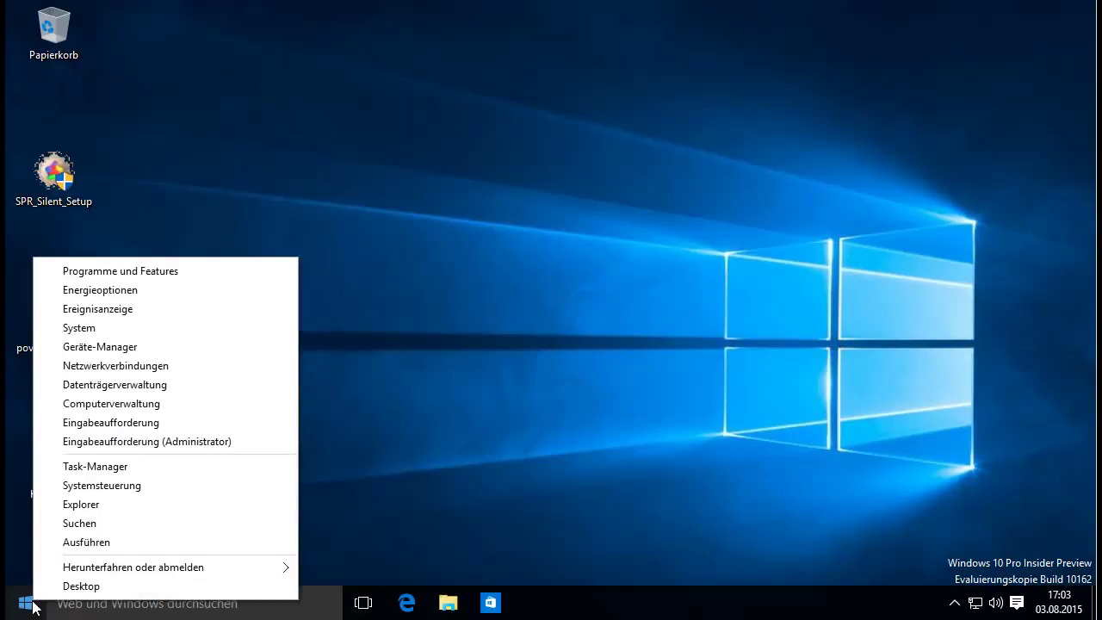
mouse_move(56, 570)
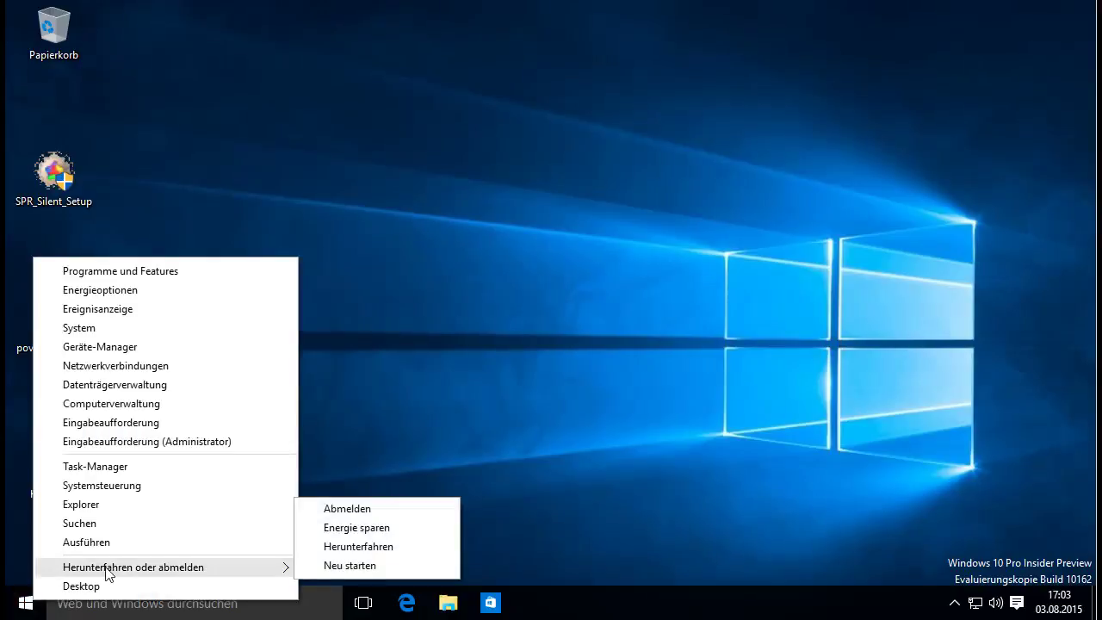
click(358, 566)
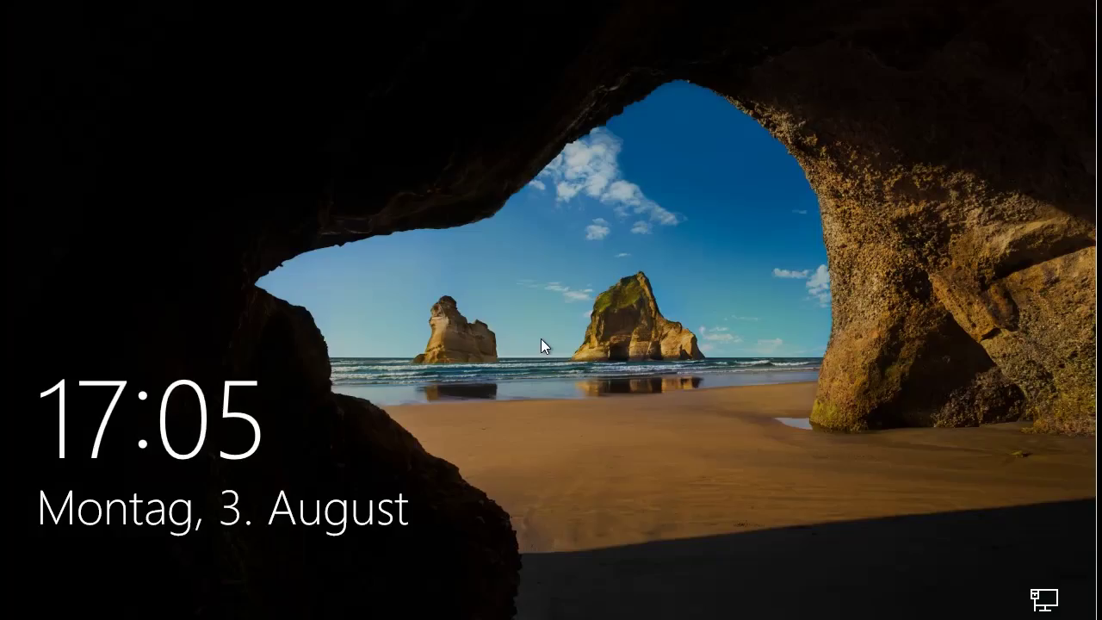
click(541, 339)
text(*****)
key(Return)
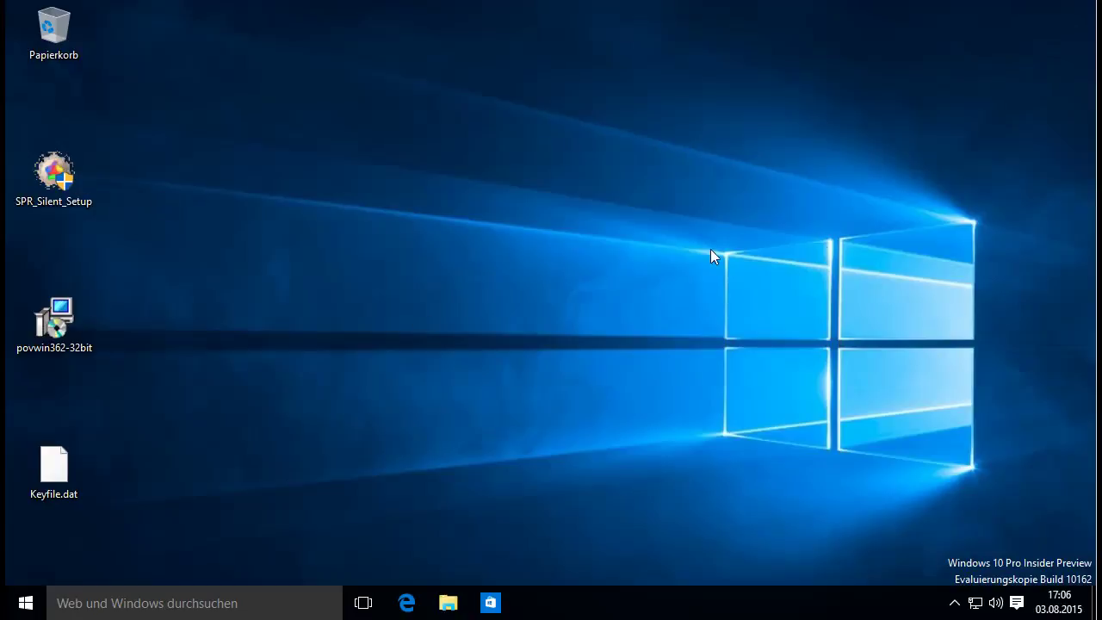
Run SPR_Silent_Setup as administrator and skip installing the .NET Framework 3.5 feature
right_click(64, 190)
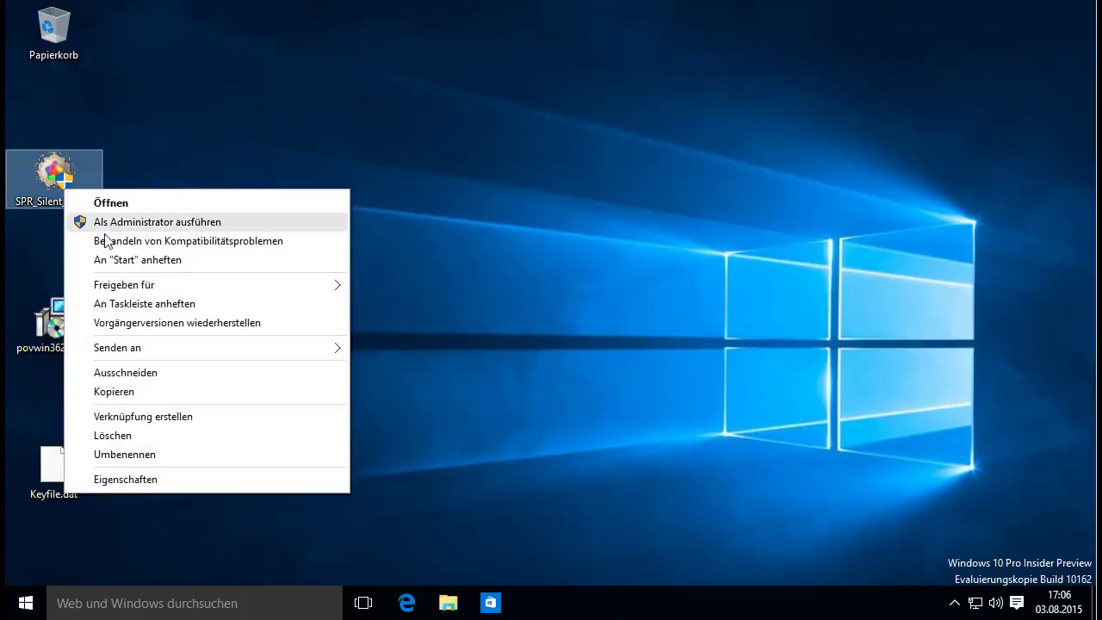
click(136, 222)
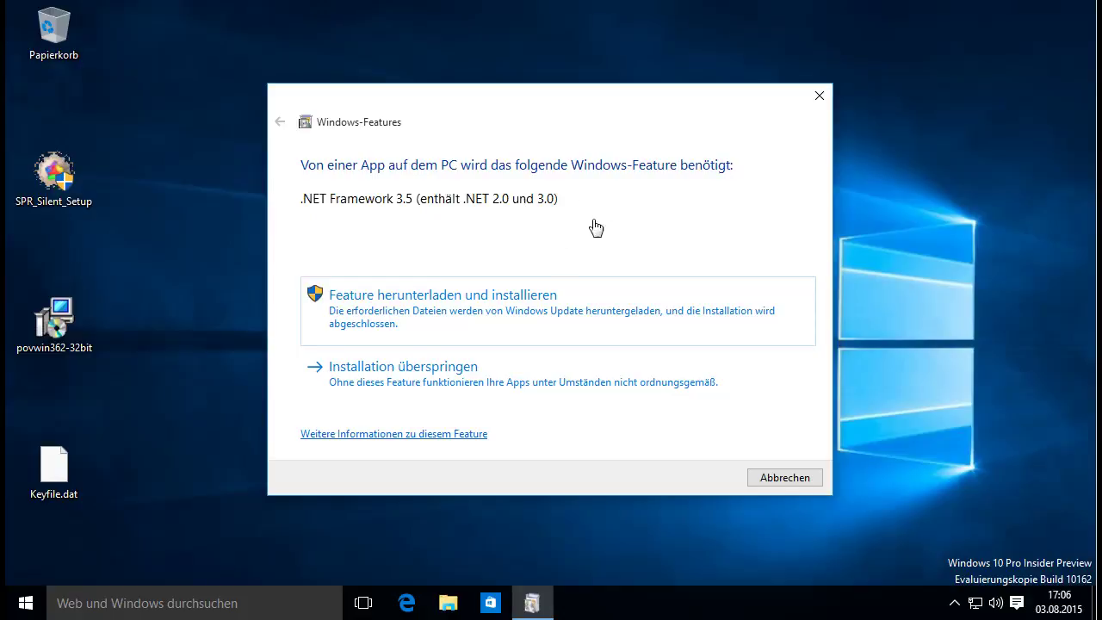
click(393, 372)
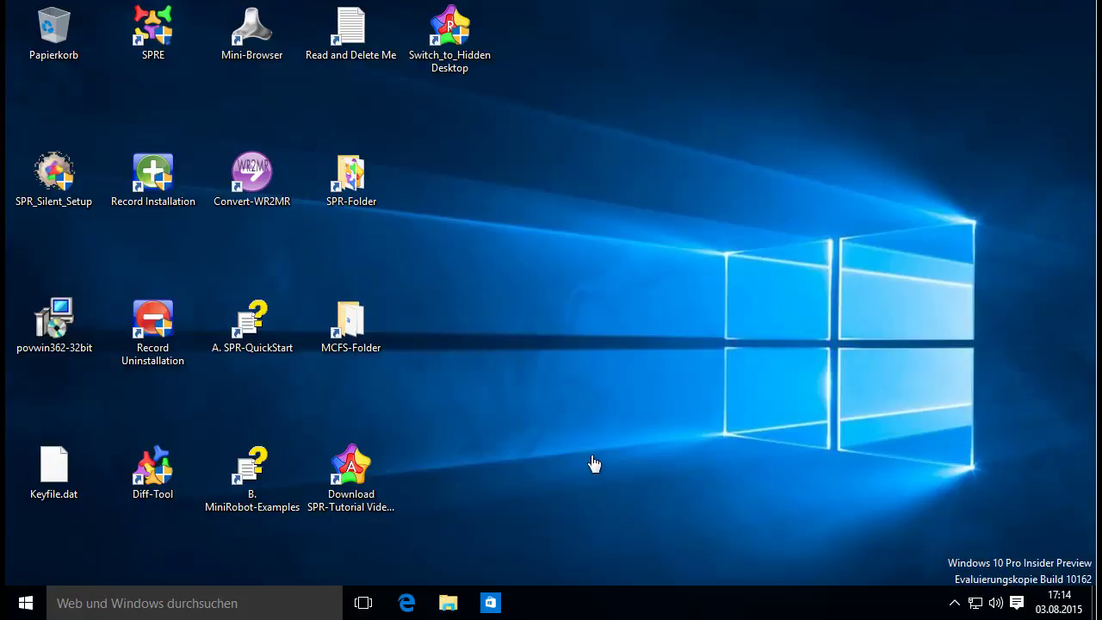
Move Keyfile.dat from the desktop into the SPR-Folder, granting administrator permission
click(51, 469)
drag(59, 465, 360, 177)
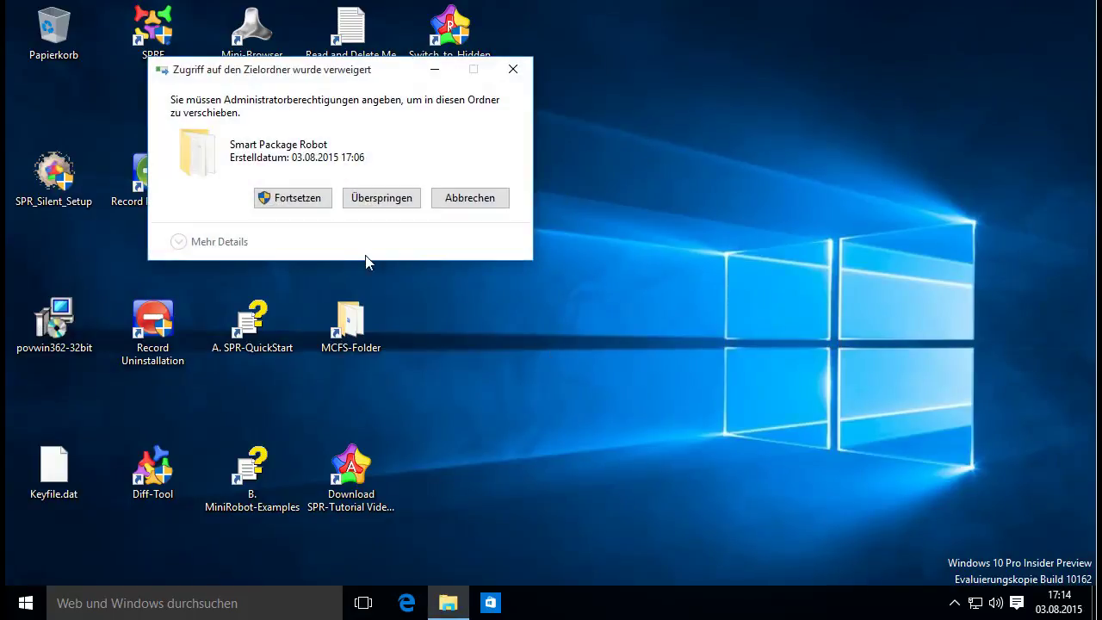
click(279, 201)
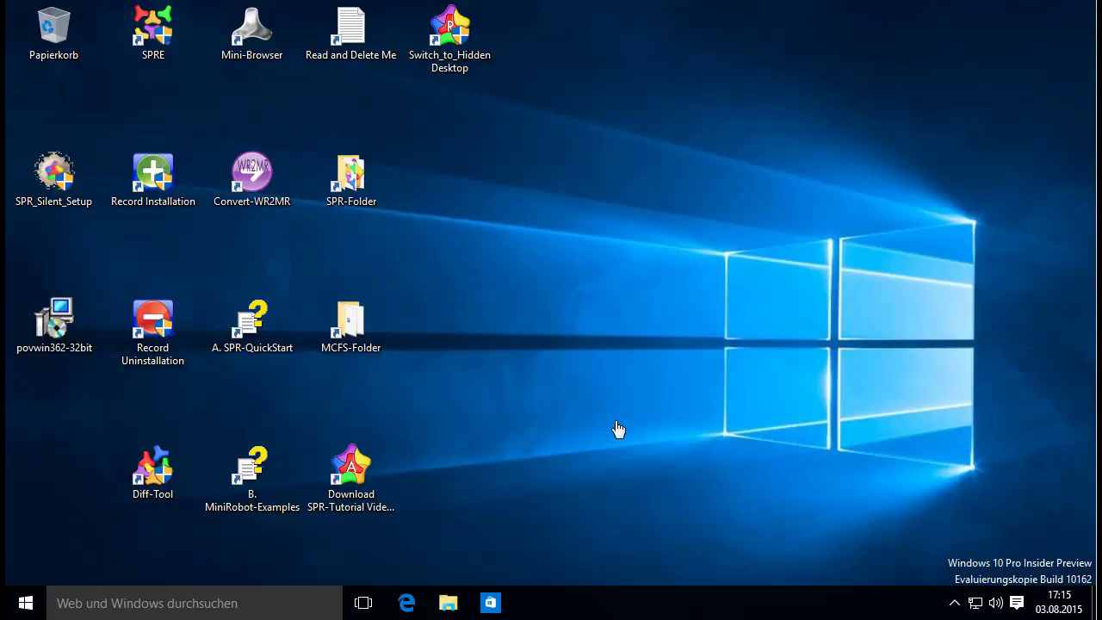
Run the Download SPR-Tutorial Videos FREE shortcut as administrator
right_click(346, 476)
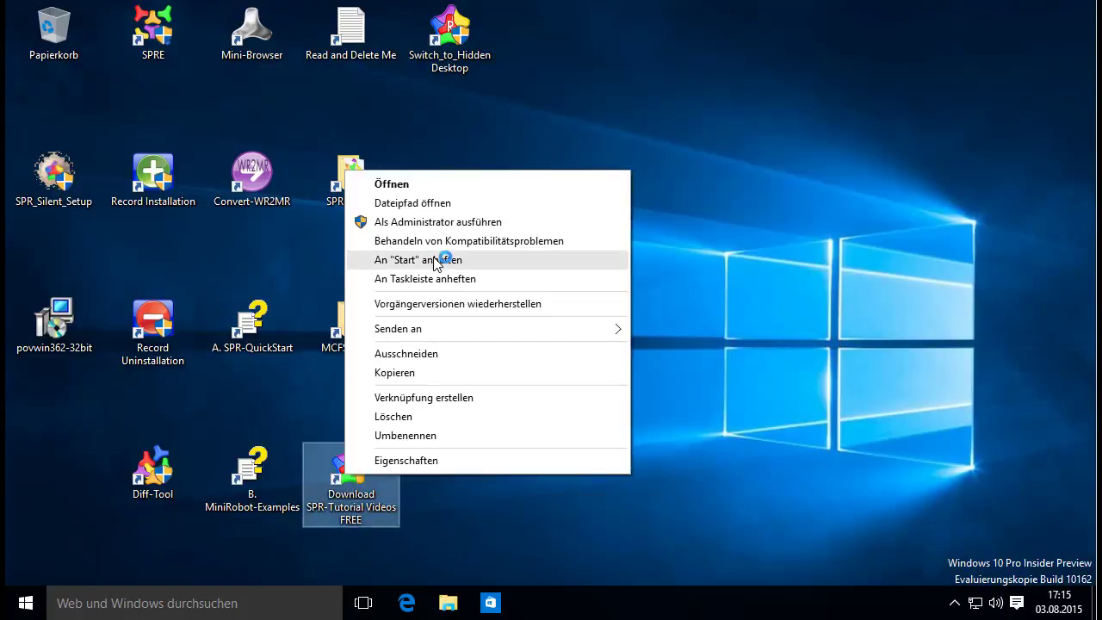
click(460, 221)
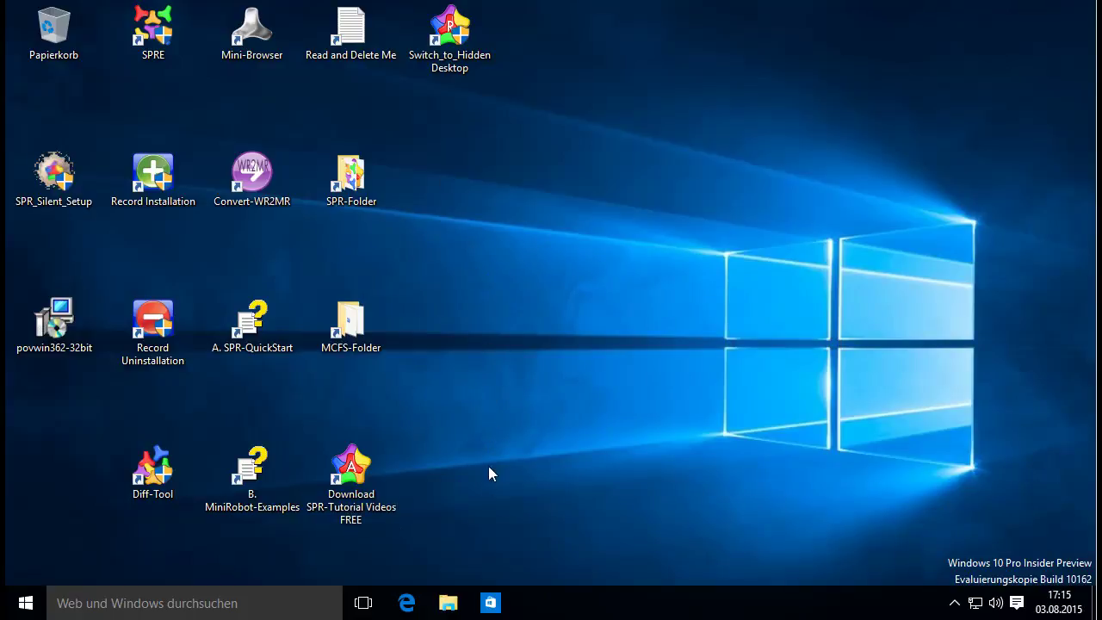
double_click(383, 498)
Delete SPR_Silent_Setup to the recycle bin and move the Mini-Browser shortcut into the freed spot below the bin
drag(60, 183, 53, 47)
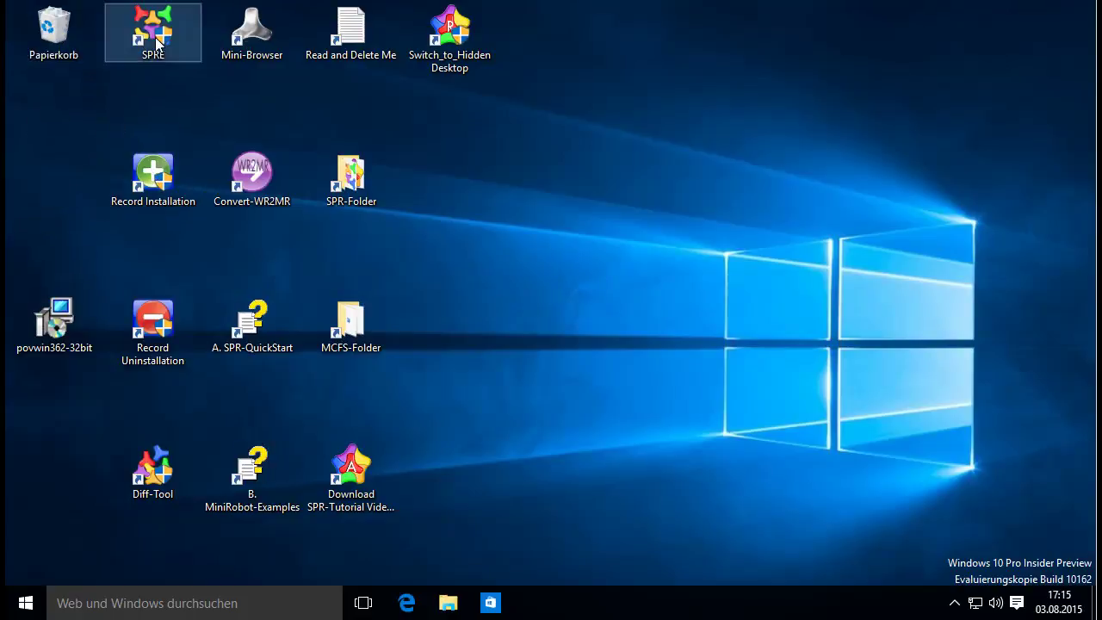
drag(249, 39, 50, 108)
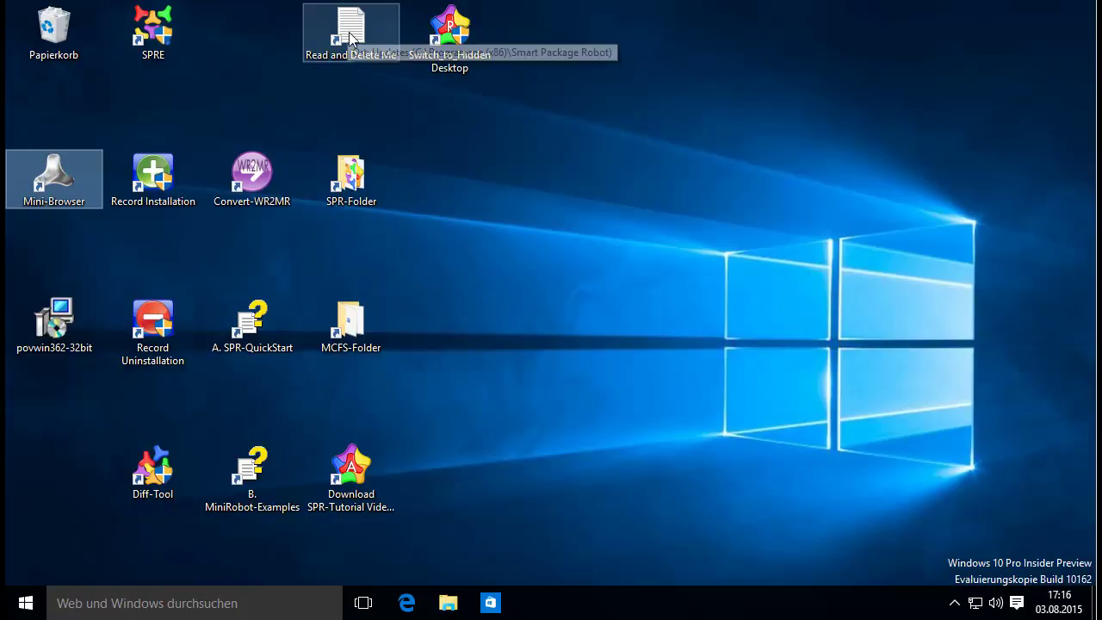
Open the Read and Delete Me document to view the update notes, close it, and move it to the recycle bin
drag(305, 43, 248, 38)
double_click(250, 38)
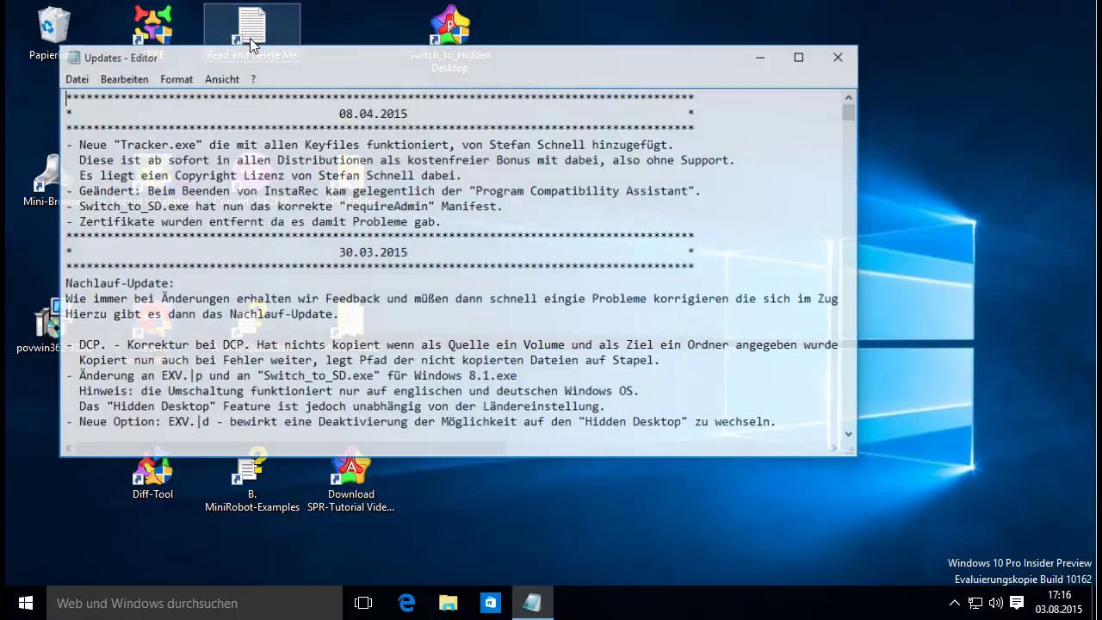
click(841, 59)
drag(260, 66, 60, 32)
Move the Switch_to_Hidden Desktop shortcut beside SPRE and shift the row starting with Diff-Tool one column to the left
drag(454, 77, 244, 58)
drag(456, 527, 105, 442)
drag(159, 476, 98, 477)
click(483, 478)
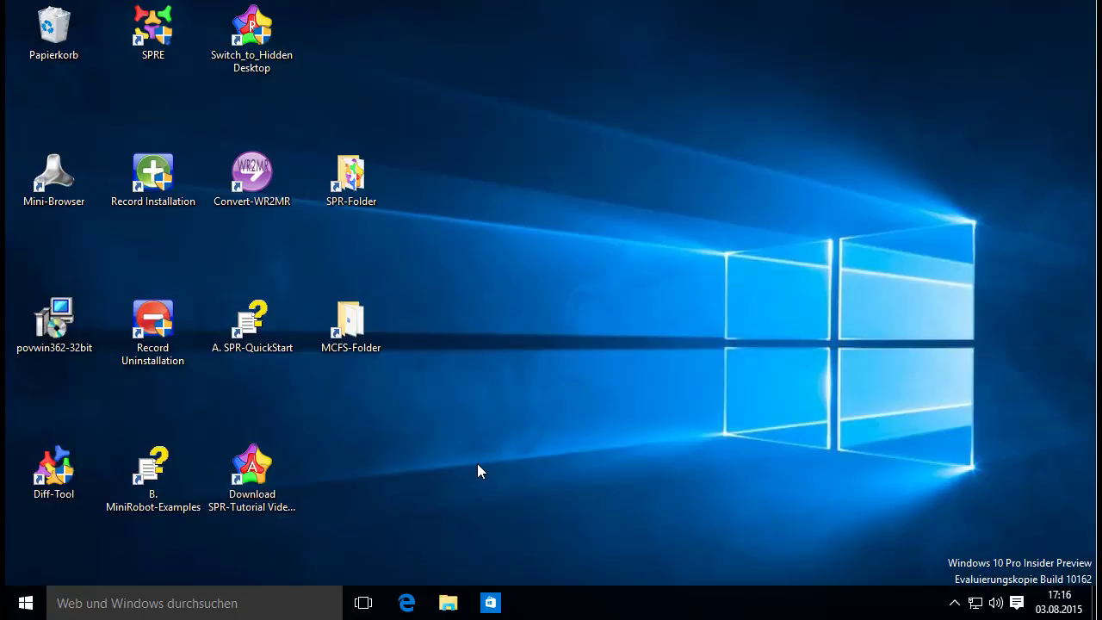
Place the povwin362-32bit installer in the middle of the desktop and shift the Record Uninstallation row one column to the left
drag(69, 304, 509, 306)
drag(430, 365, 382, 320)
drag(142, 314, 52, 325)
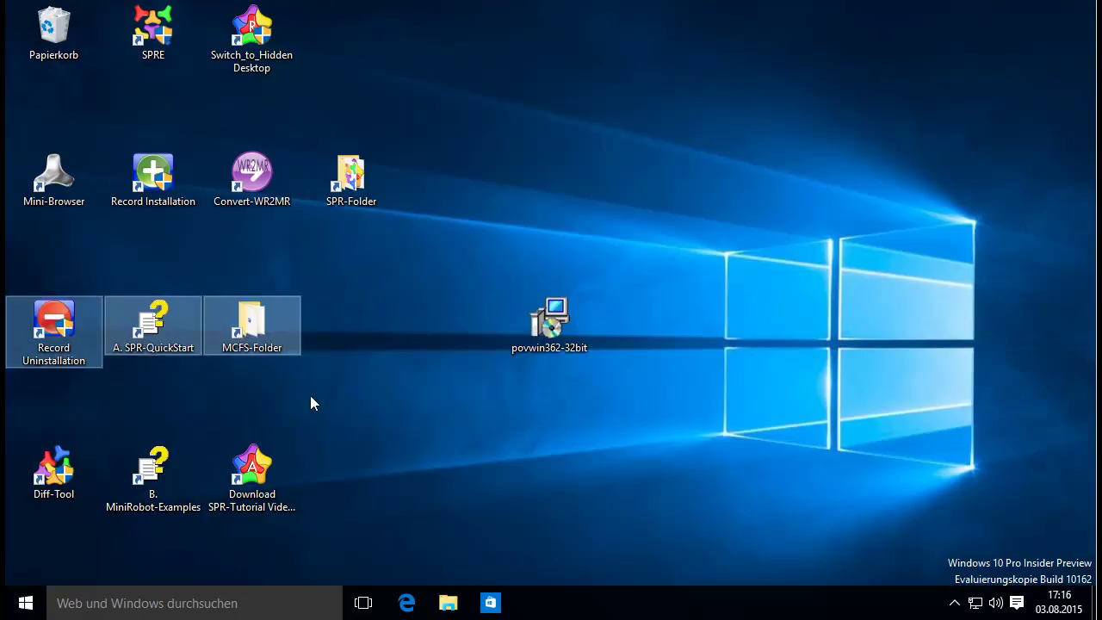
click(431, 395)
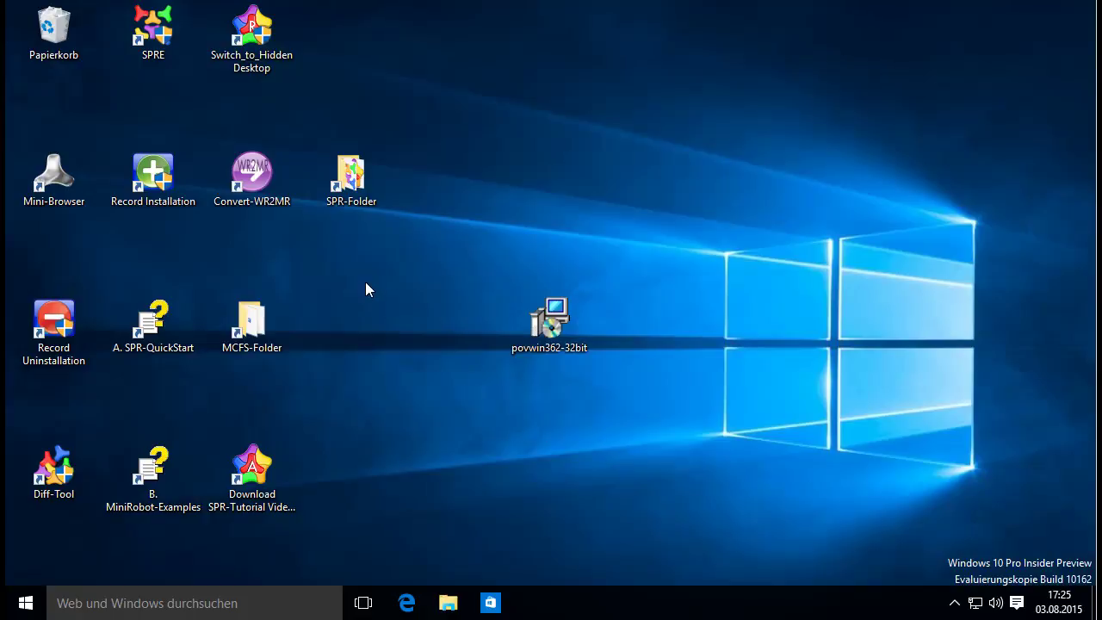
Set the Record Installation shortcut to run in Windows 7 compatibility mode and as administrator
right_click(172, 179)
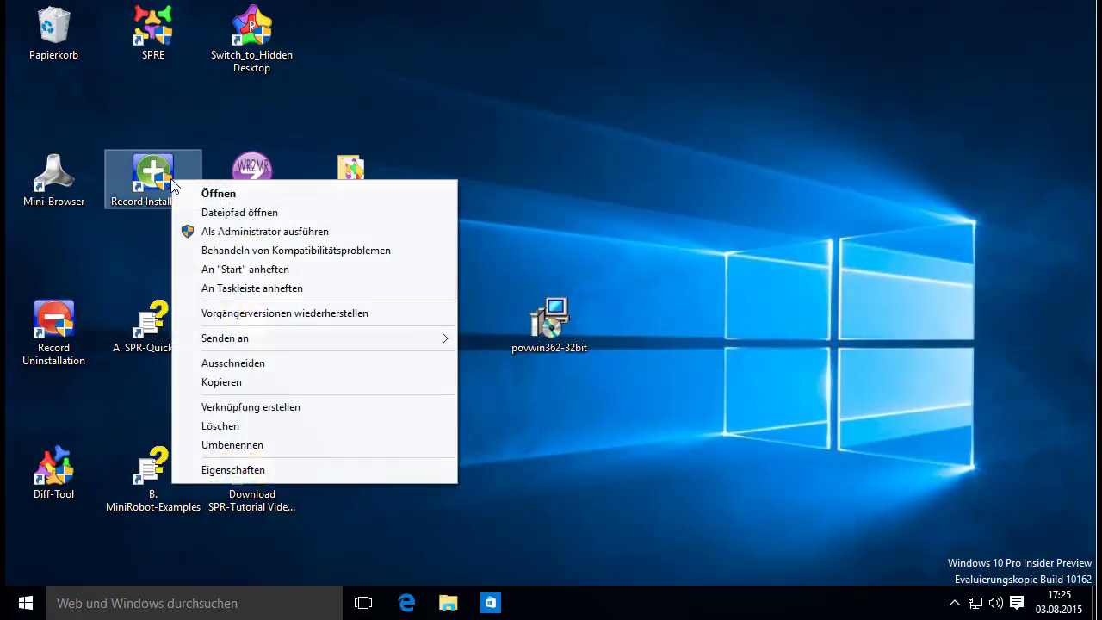
click(255, 473)
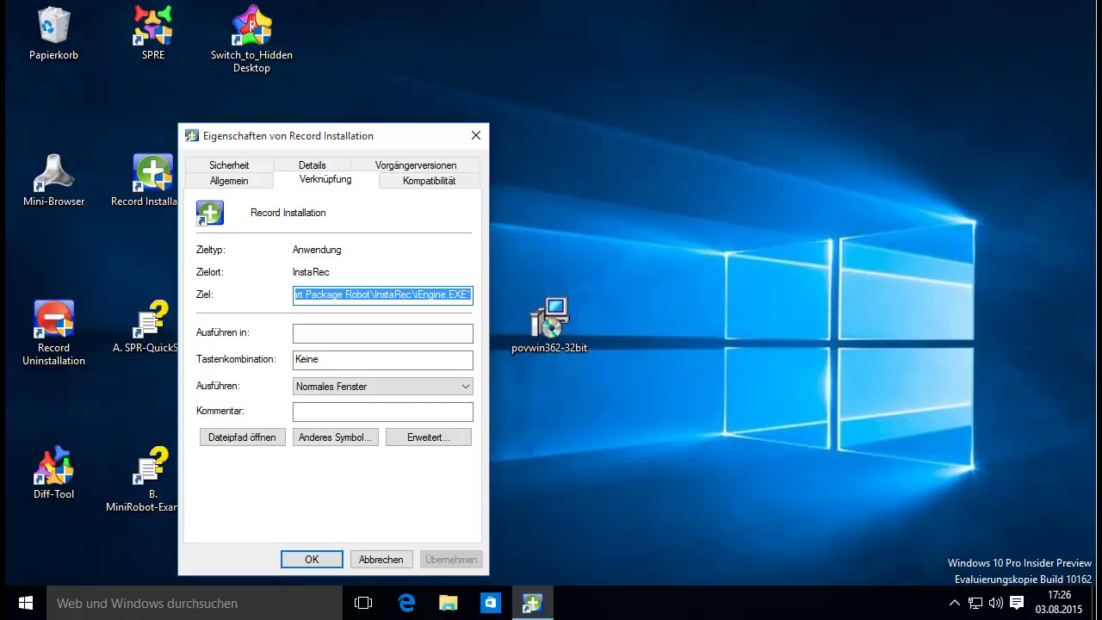
key(ctrl+Tab)
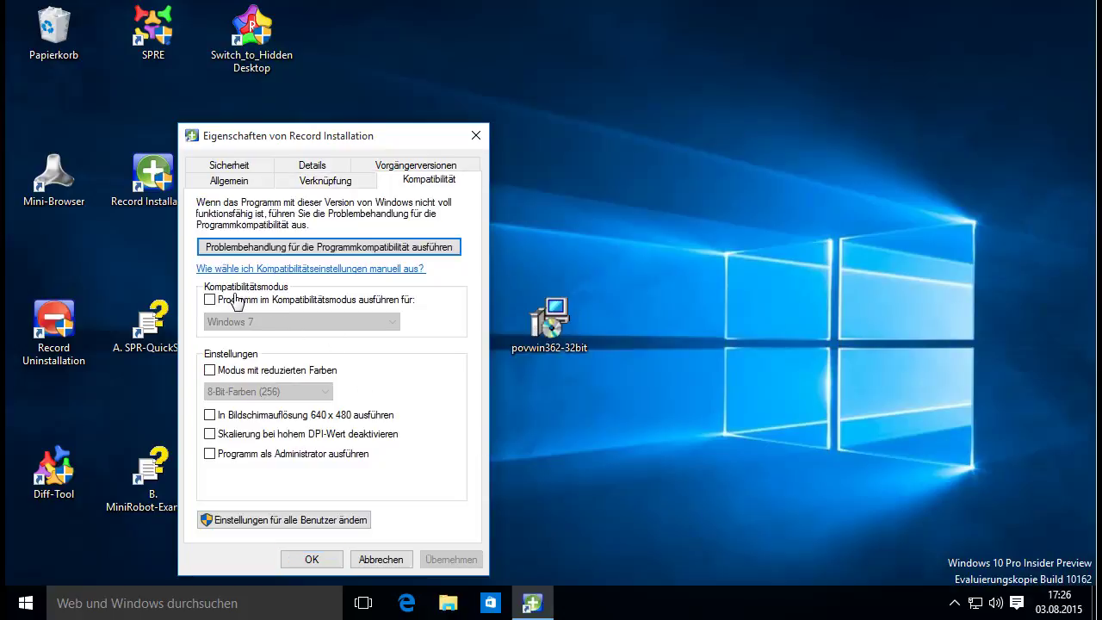
click(210, 301)
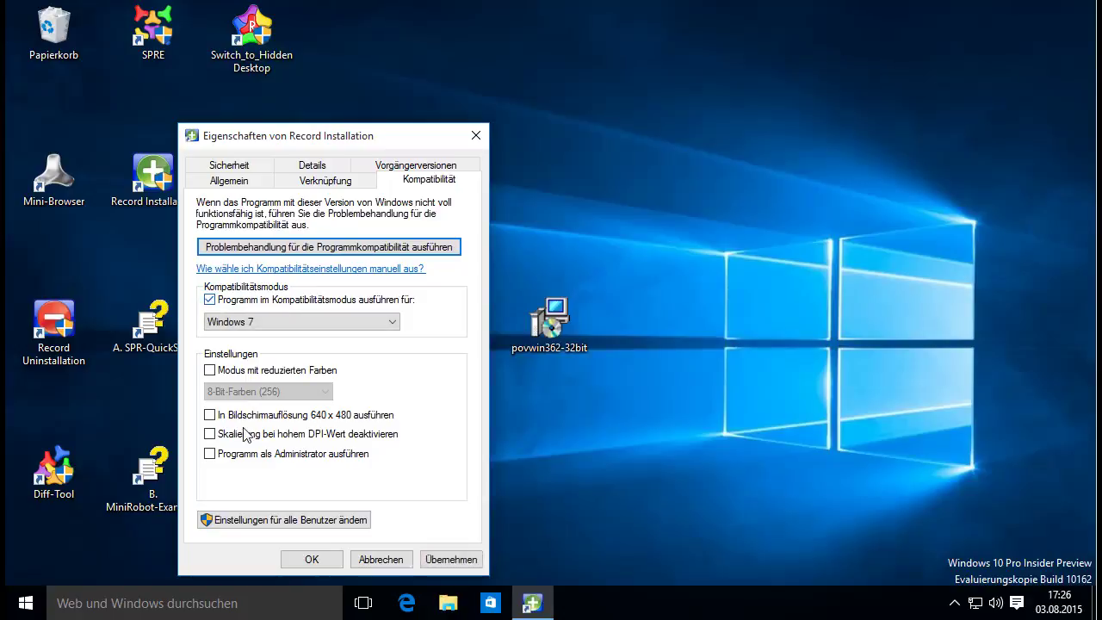
click(209, 454)
click(306, 559)
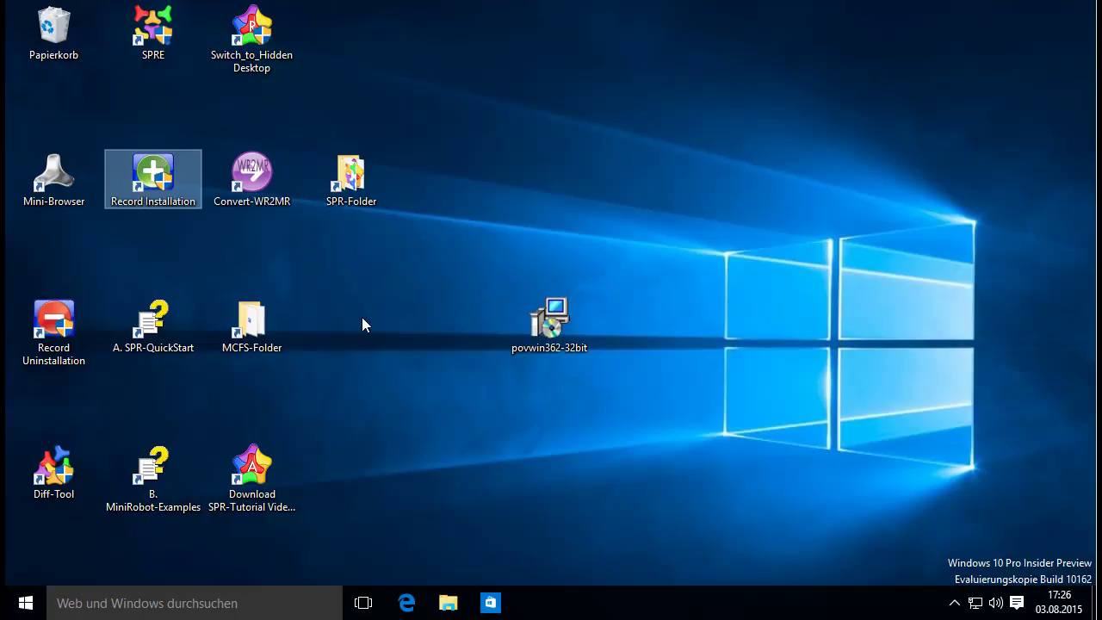
click(362, 324)
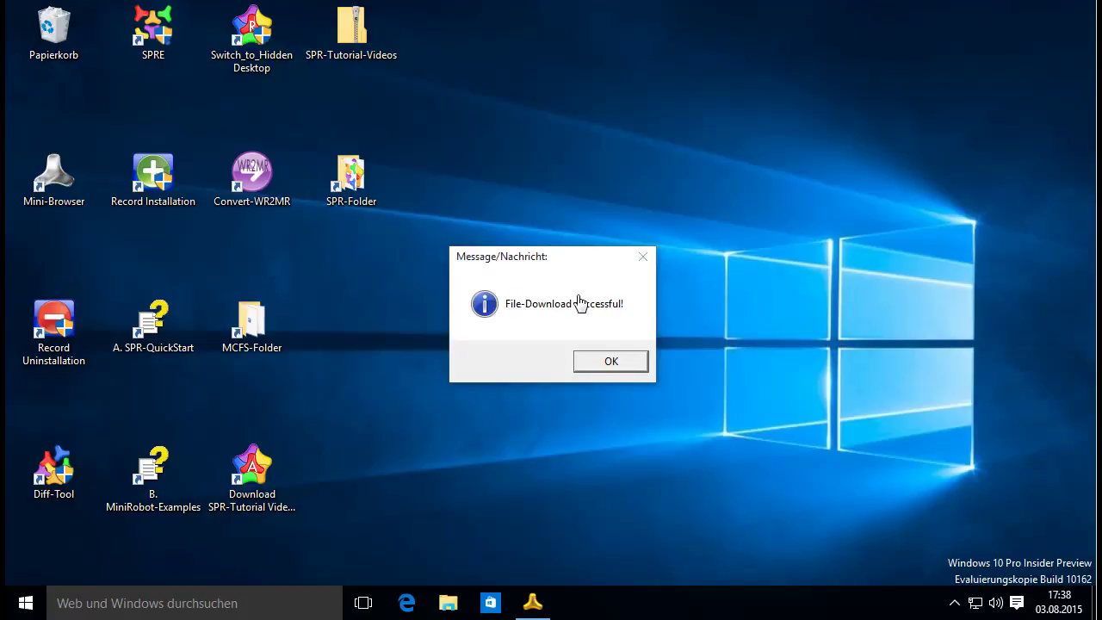
Dismiss the download message and view the contents of the SPR-Videos folder inside the SPR-Tutorial-Videos archive
click(612, 367)
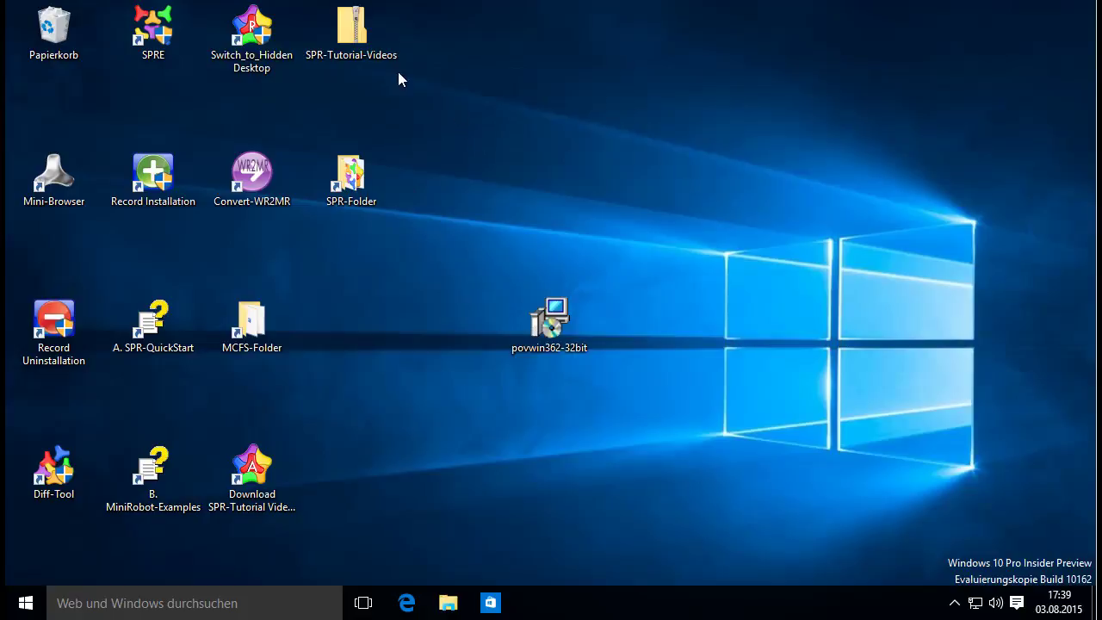
double_click(352, 36)
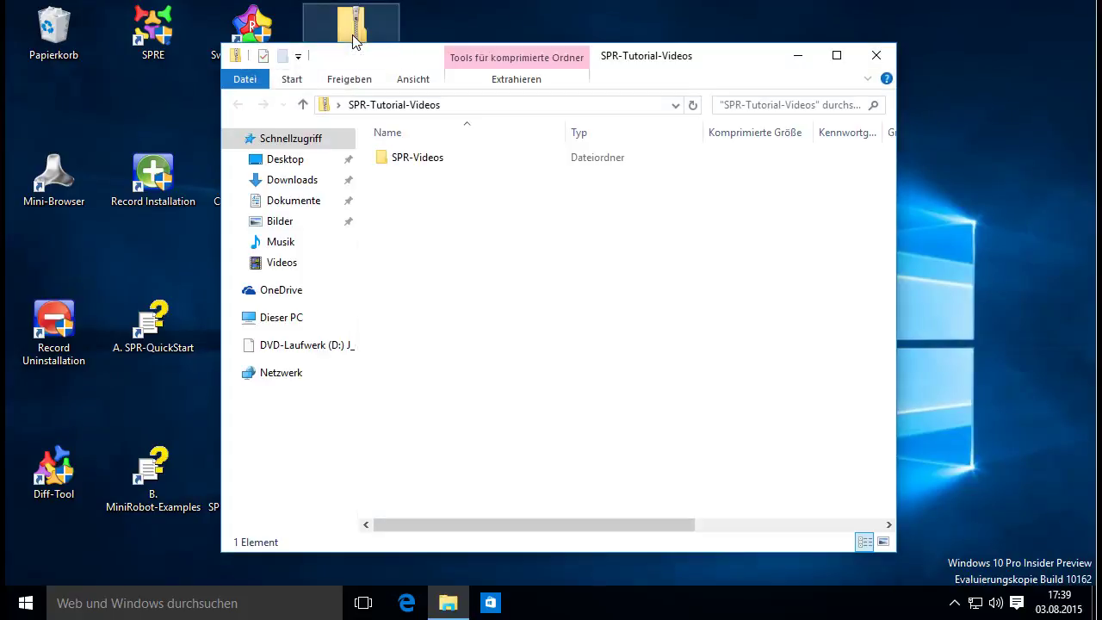
double_click(398, 159)
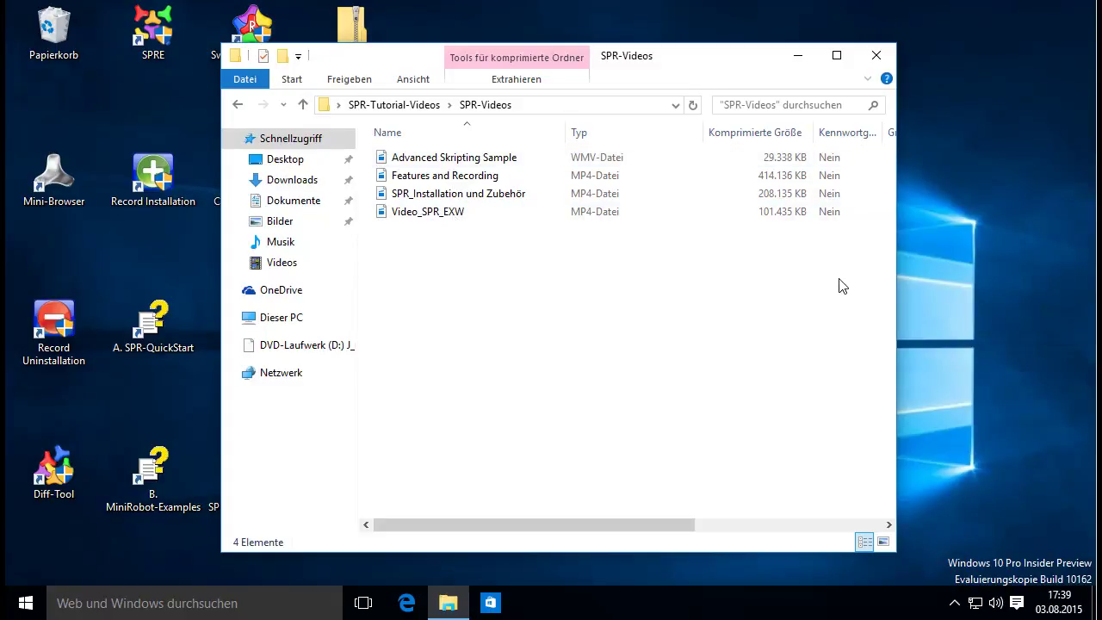
click(877, 56)
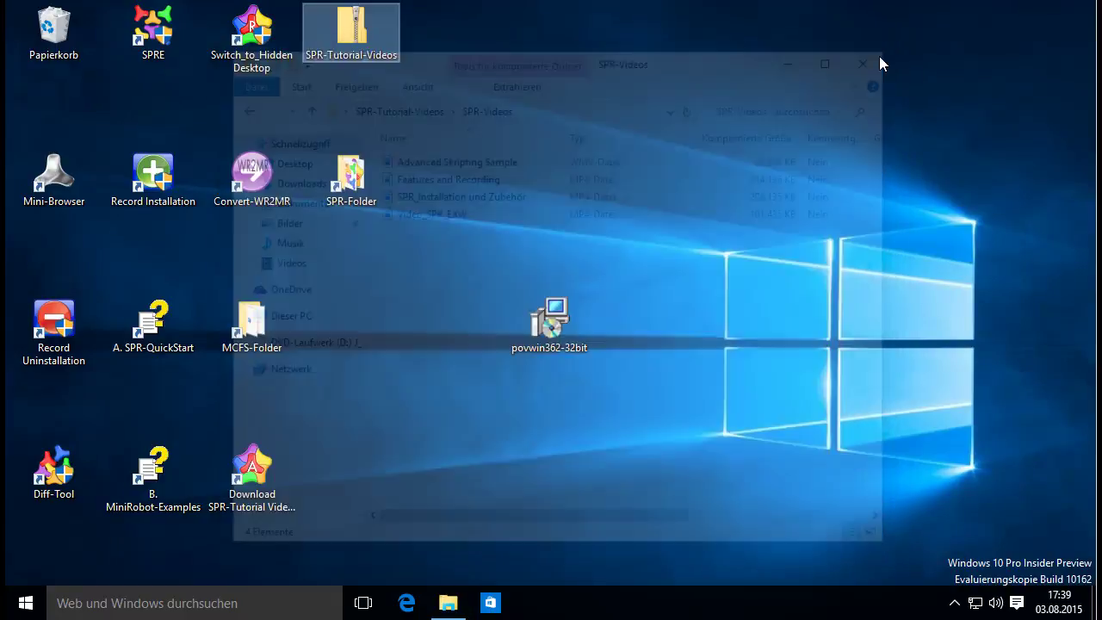
Move the SPR-Tutorial-Videos archive to the recycle bin and place SPR-Folder in the desktop's top row
drag(349, 41, 60, 41)
drag(353, 182, 347, 52)
click(400, 231)
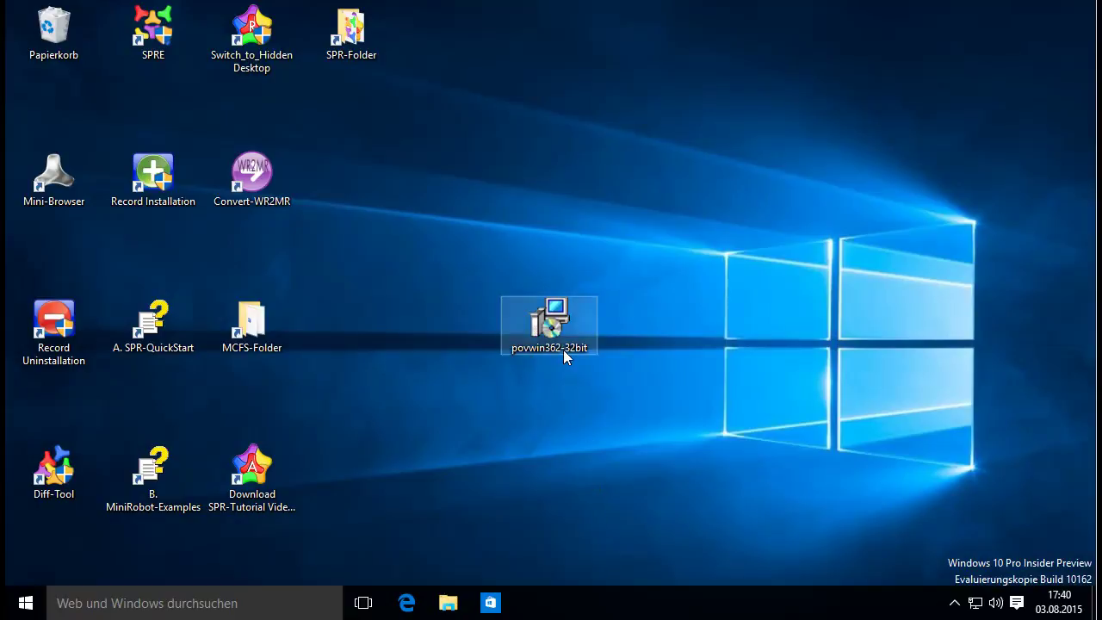
Start recording the povwin362-32bit installer by dropping it onto the Record Installation shortcut
mouse_move(554, 330)
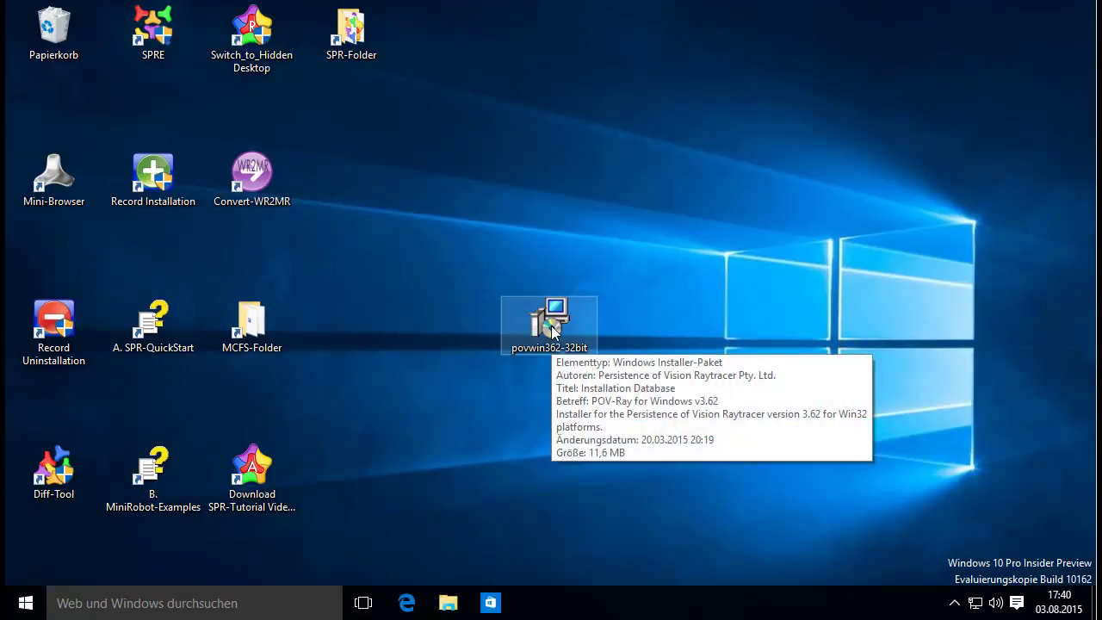
drag(554, 330, 150, 170)
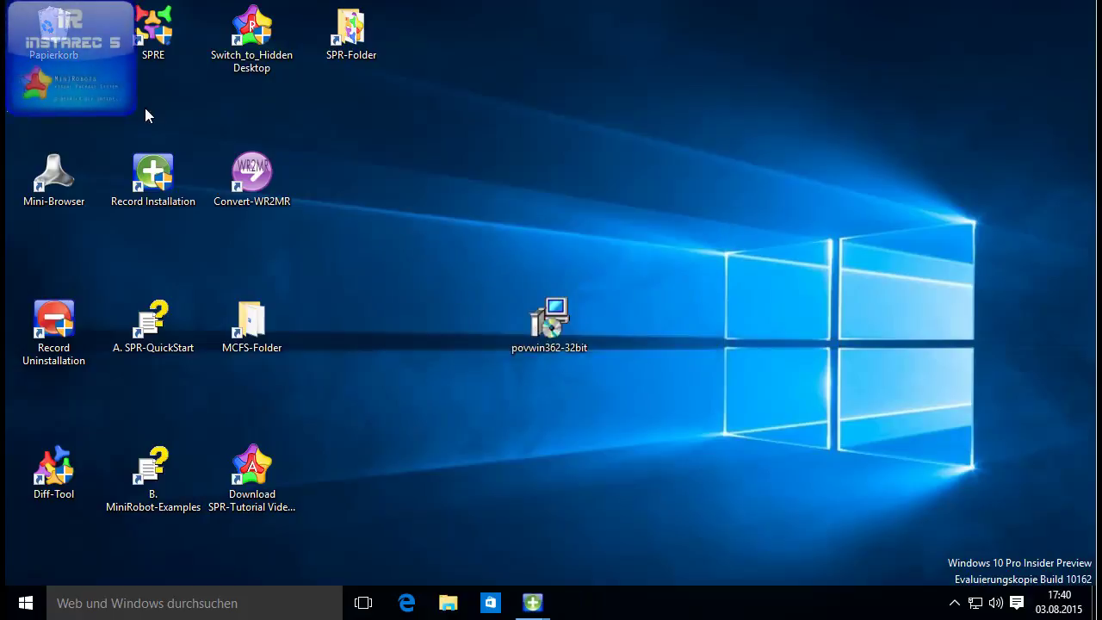
Complete the POV-Ray for Windows v3.62 installation, accepting the license agreement and keeping the default destination folder
mouse_move(96, 71)
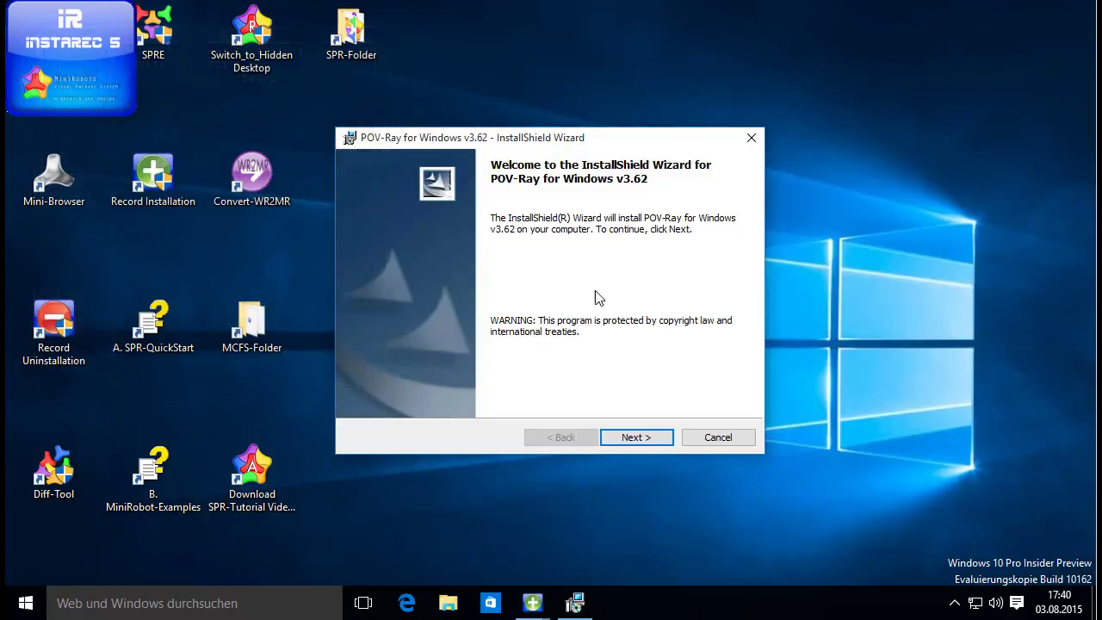
click(638, 437)
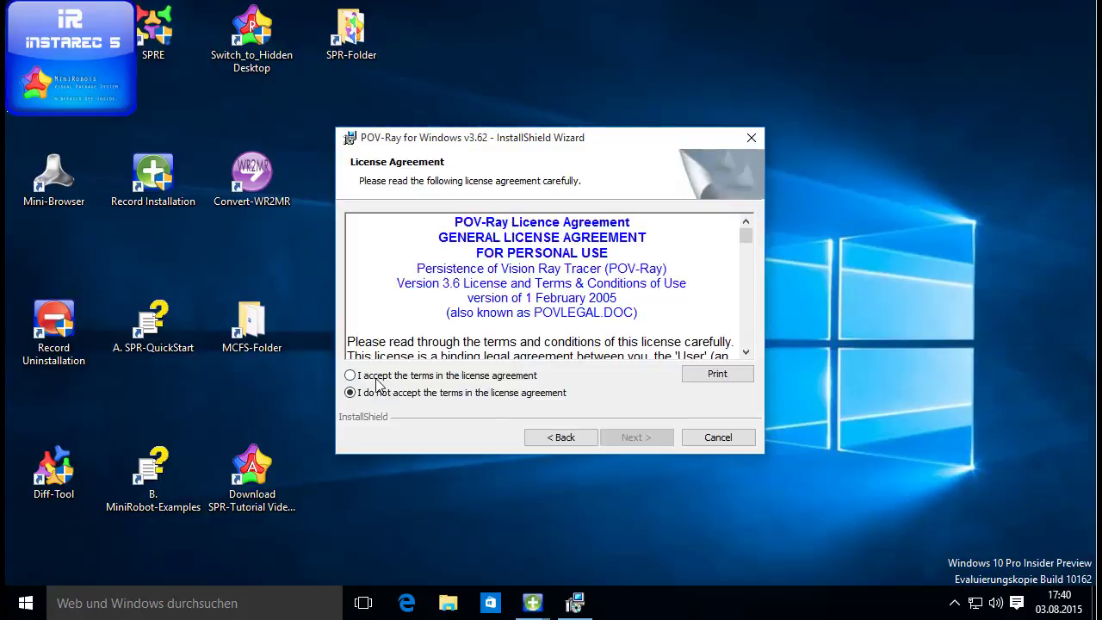
click(351, 376)
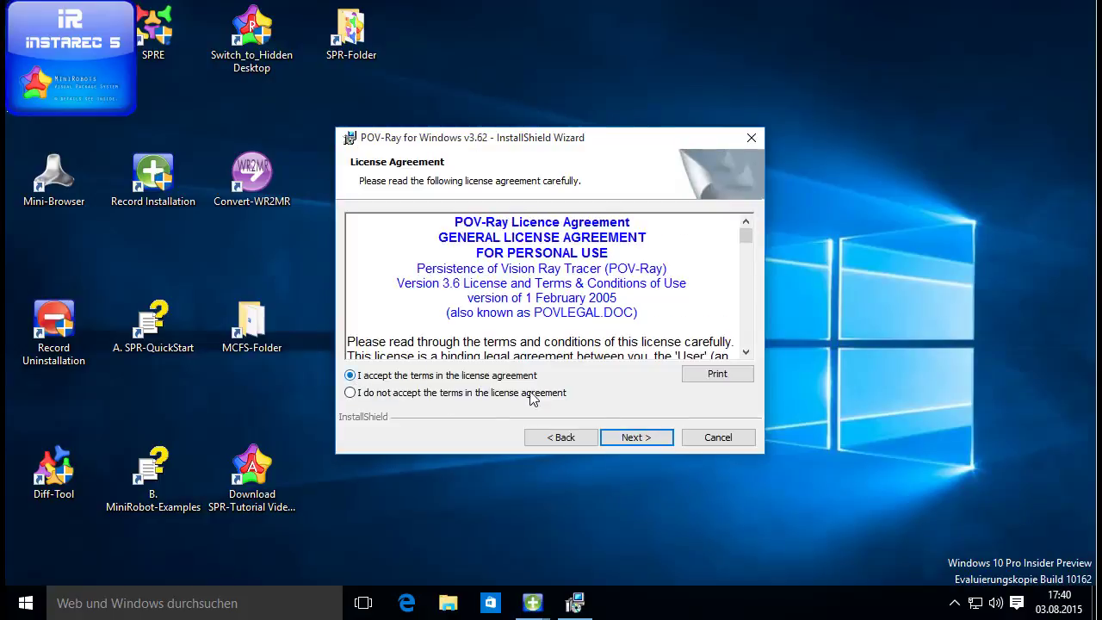
click(637, 438)
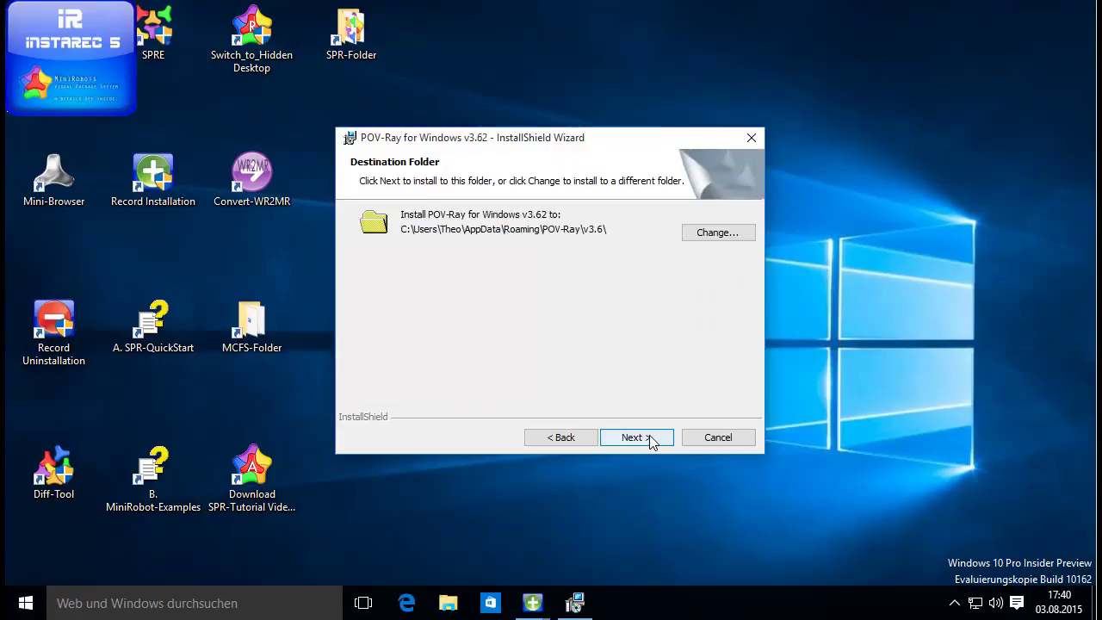
click(637, 437)
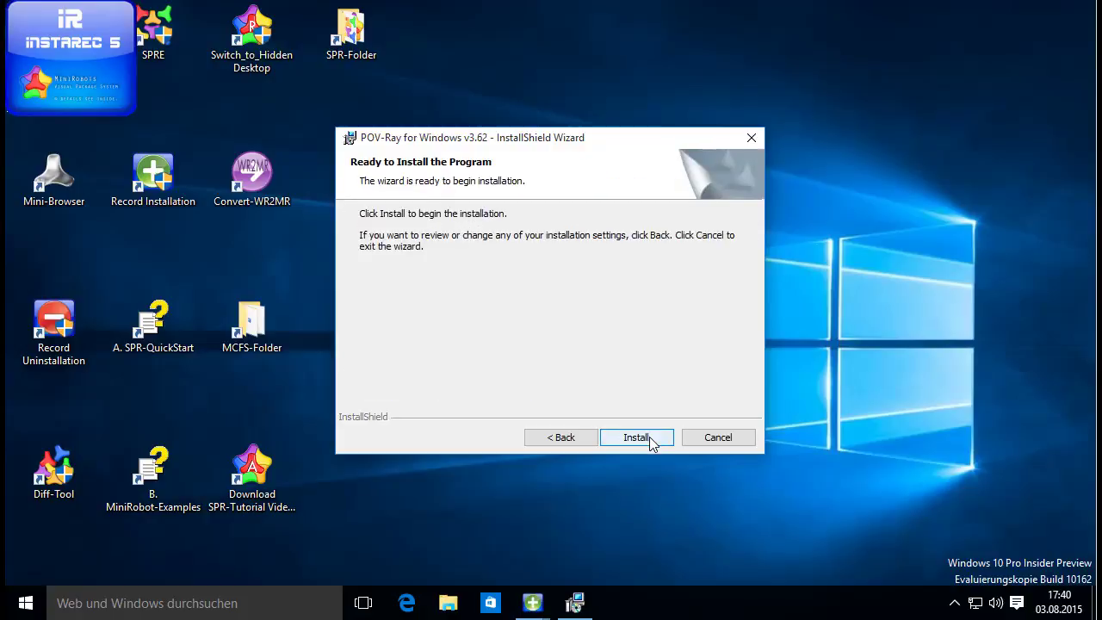
click(651, 437)
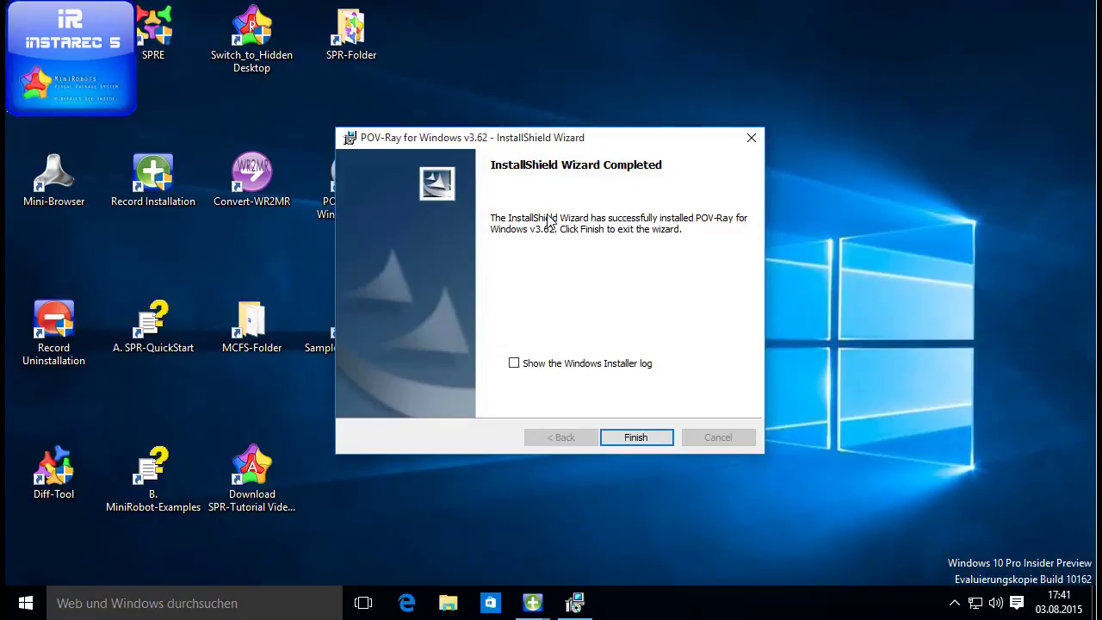
click(637, 437)
Save the recorded installation and exit the recorder, and check the contents of the Install_povwin362-32bit folder on the desktop
click(100, 102)
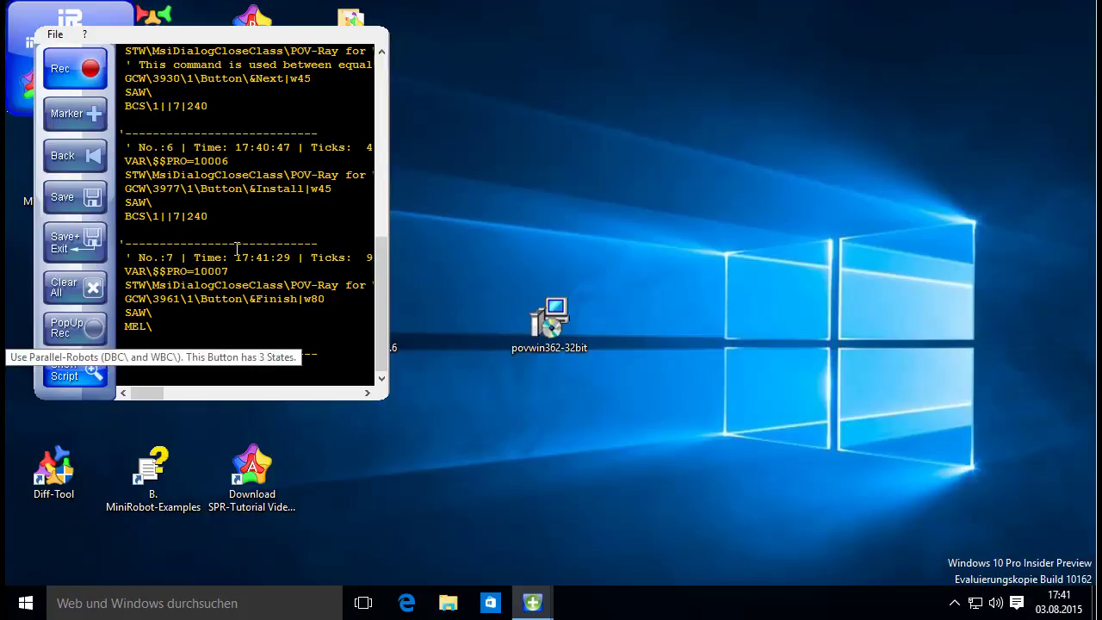
click(67, 246)
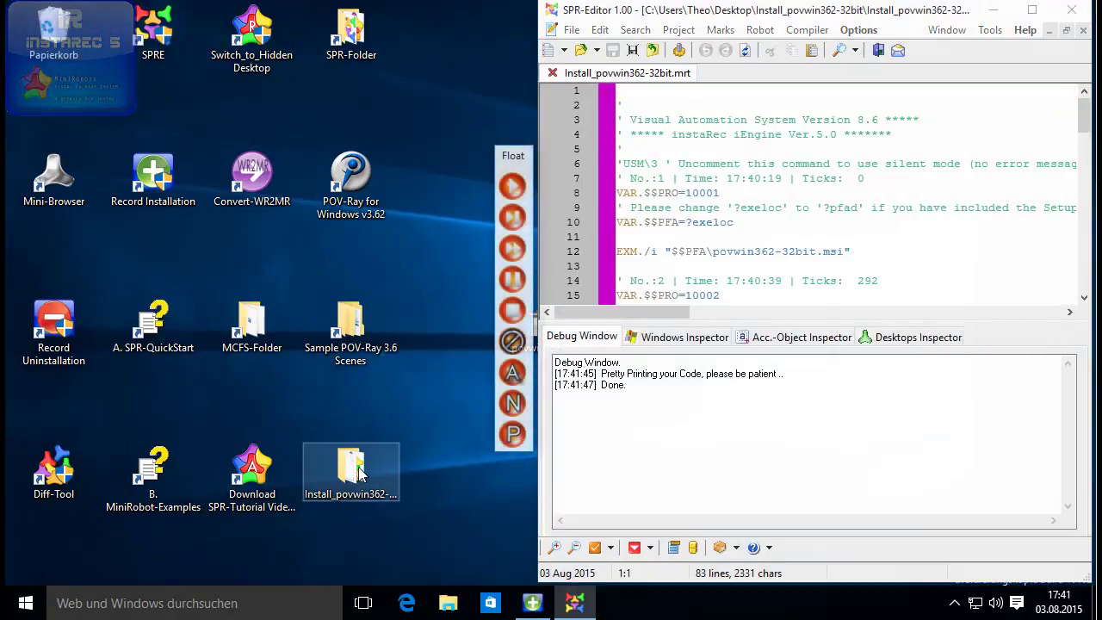
double_click(360, 473)
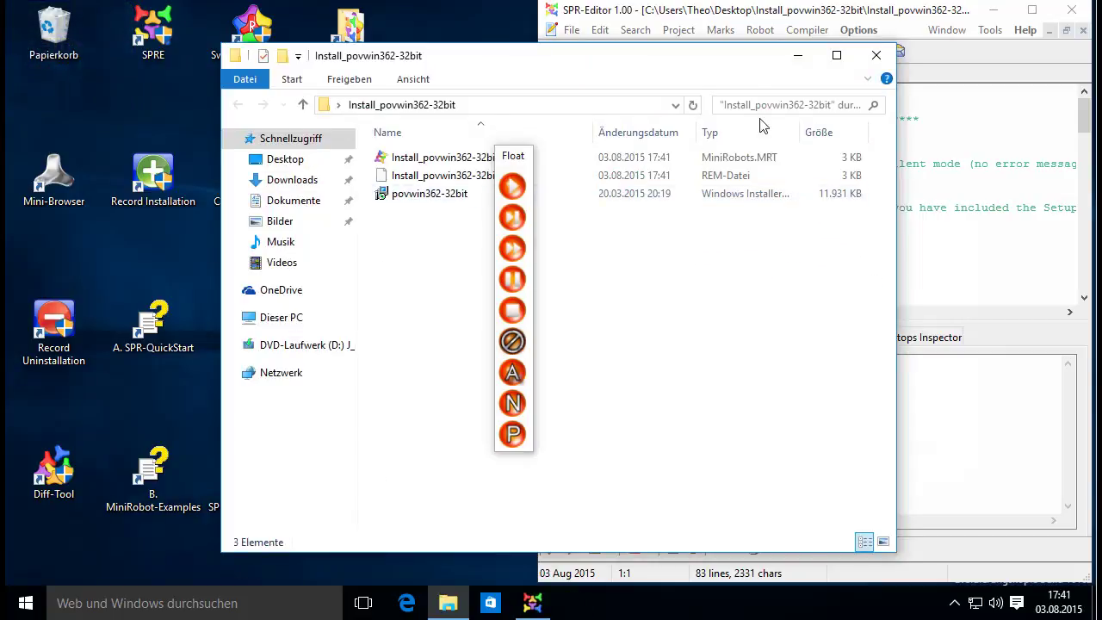
click(877, 55)
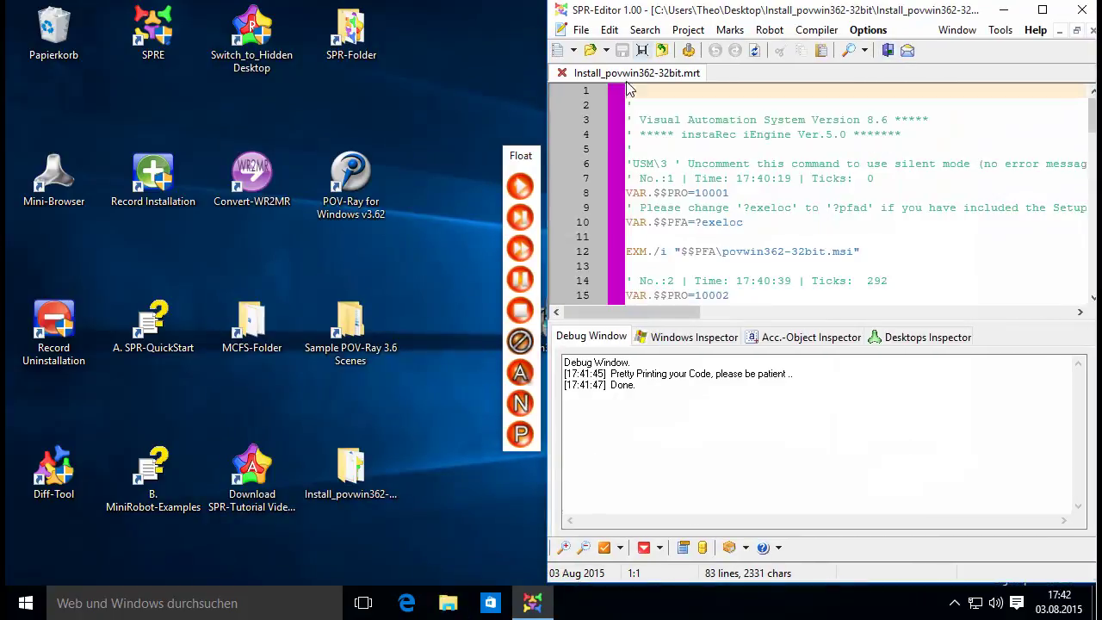
Hide the debug pane, enlarge the script text and review the recorded commands in Install_povwin362-32bit.mrt
click(521, 376)
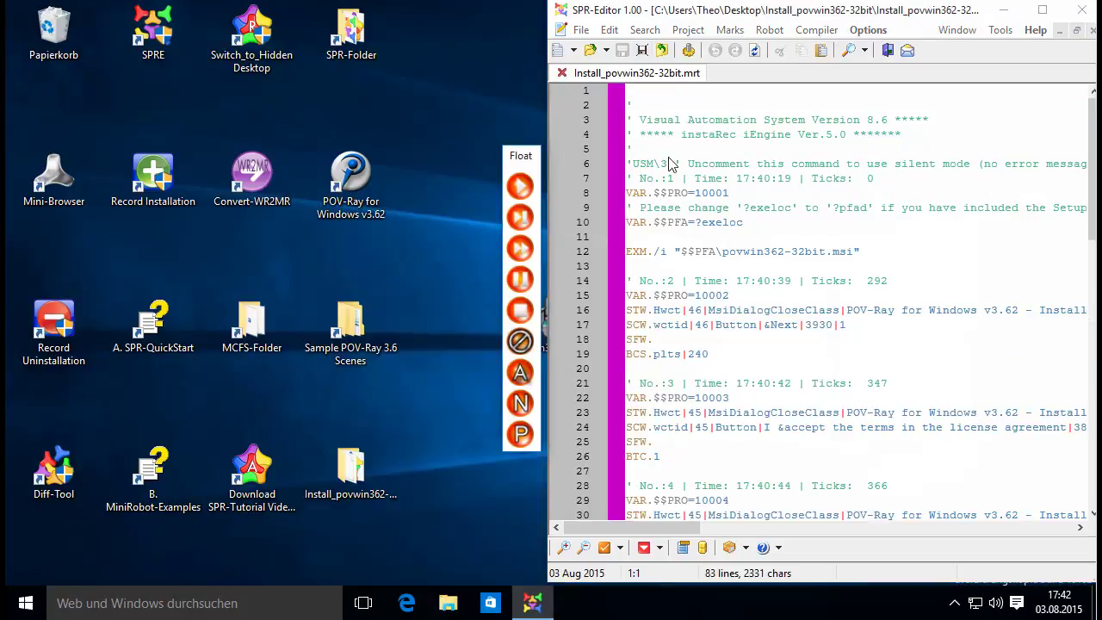
click(752, 314)
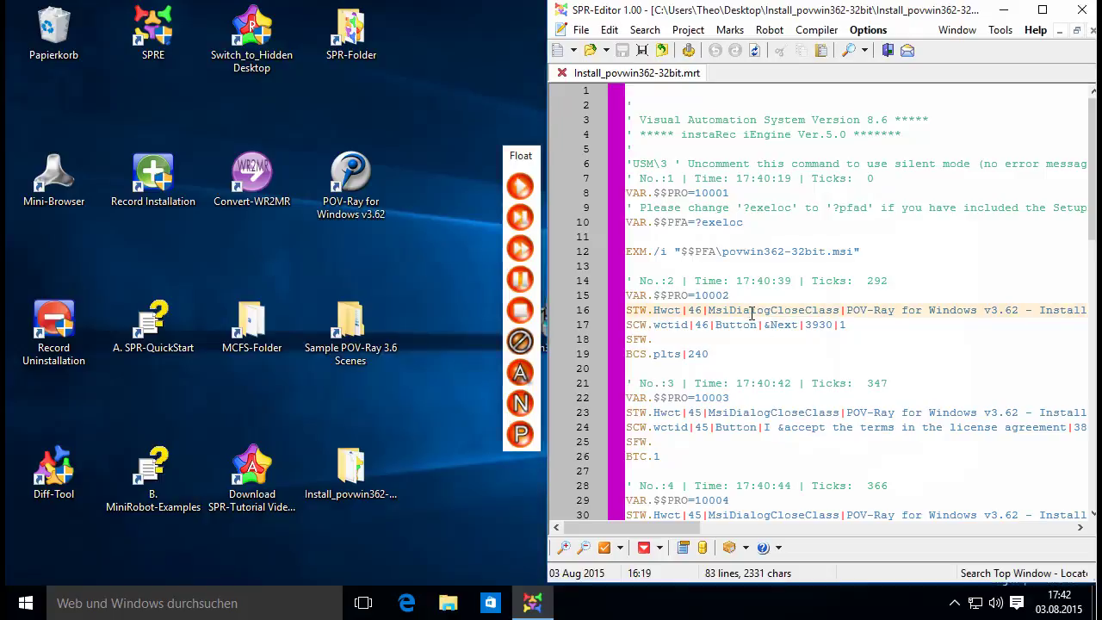
scroll(752, 314, up, 1)
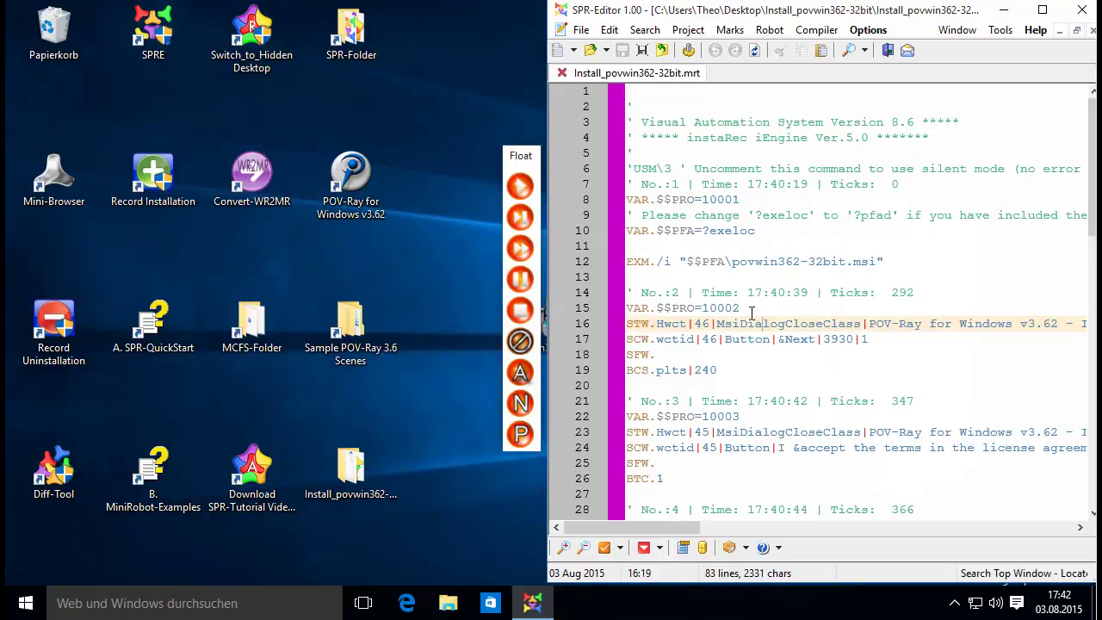
scroll(752, 313, up, 1)
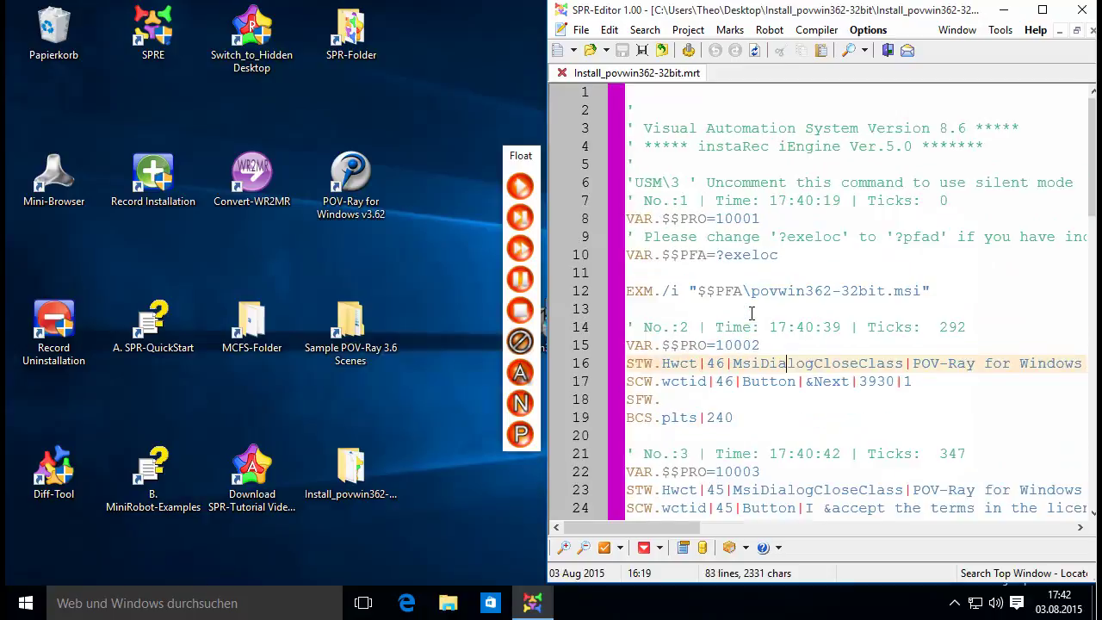
scroll(752, 313, down, 5)
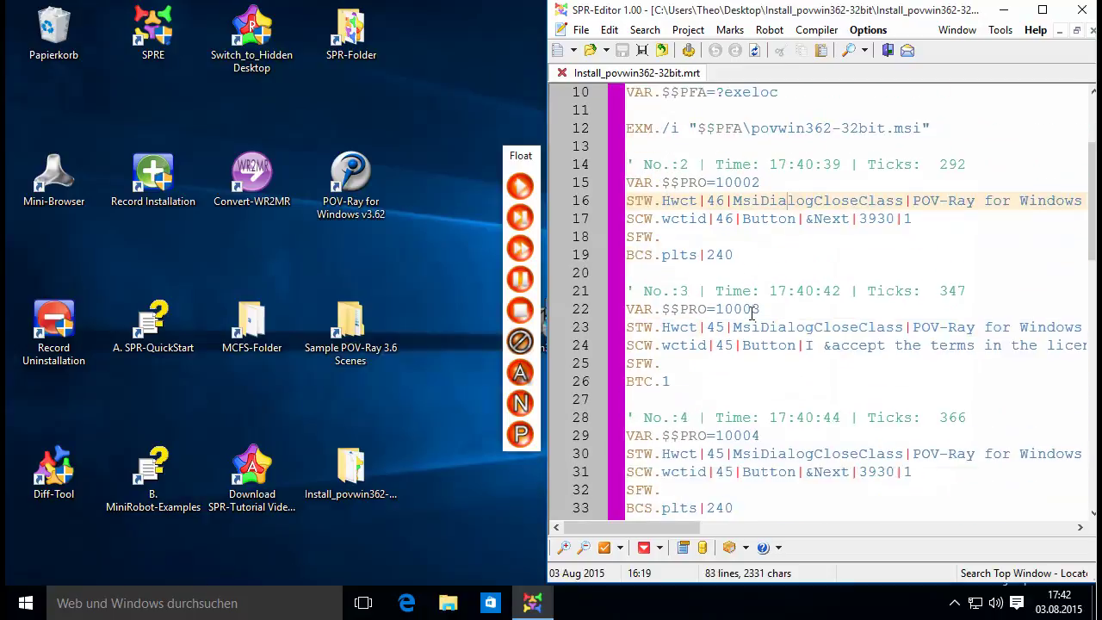
scroll(752, 314, up, 5)
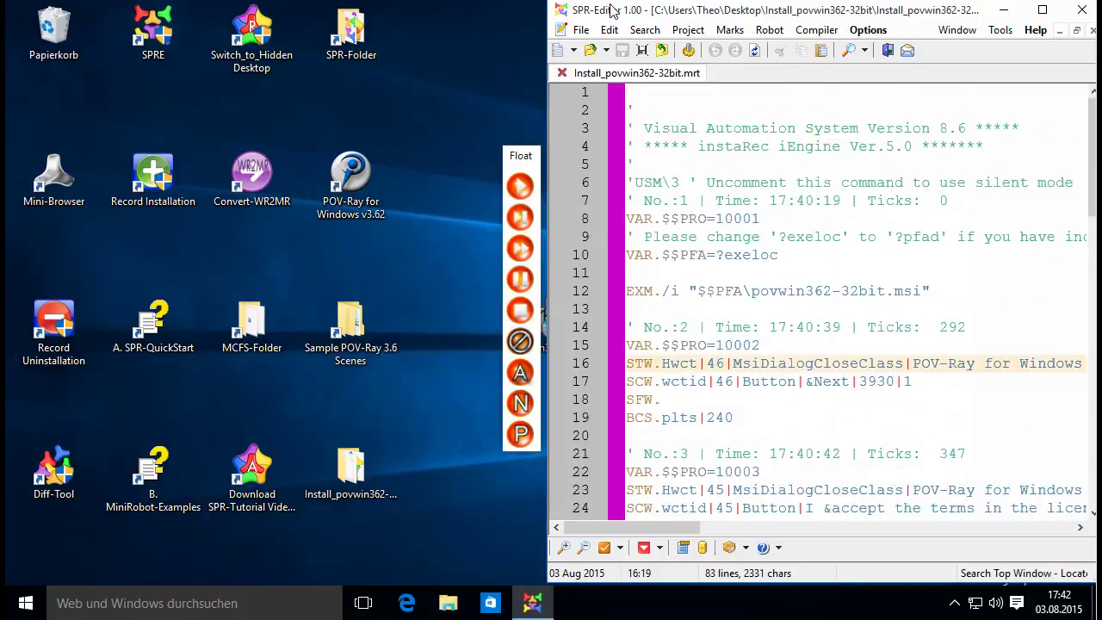
Move the SPR-Editor window aside to uncover the povwin362-32bit installer and the rest of the desktop
drag(614, 15, 893, 24)
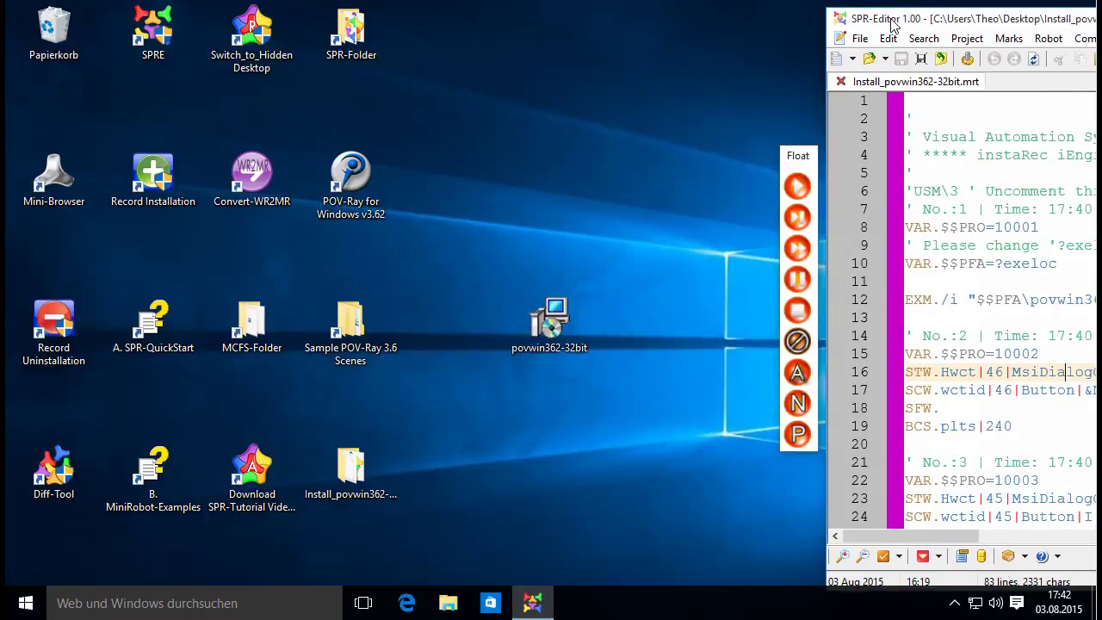
click(550, 178)
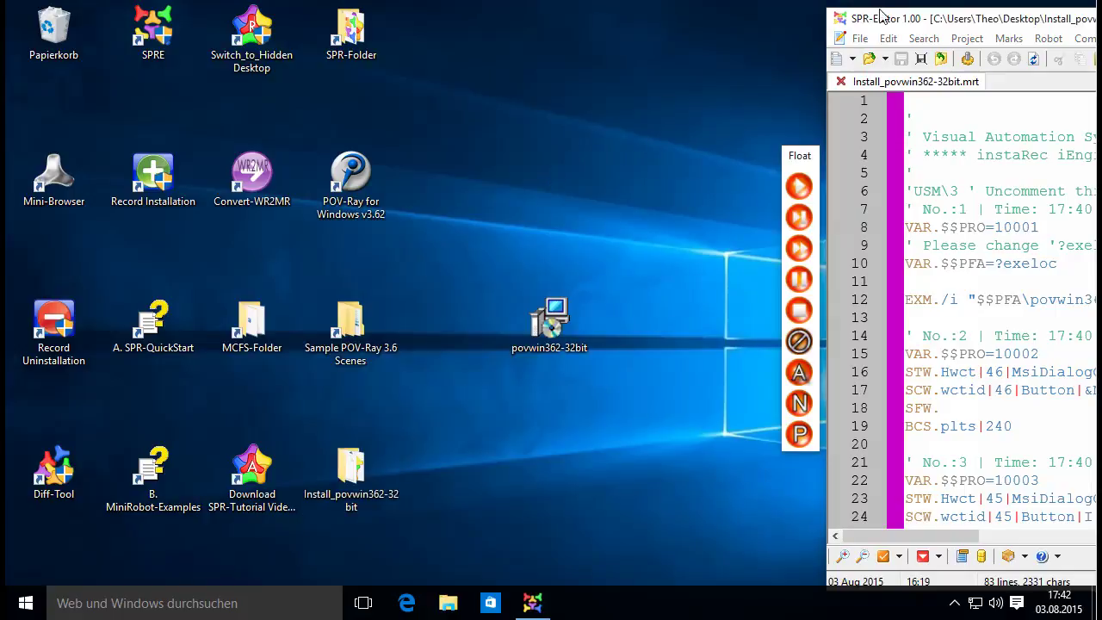
click(882, 19)
drag(882, 19, 957, 24)
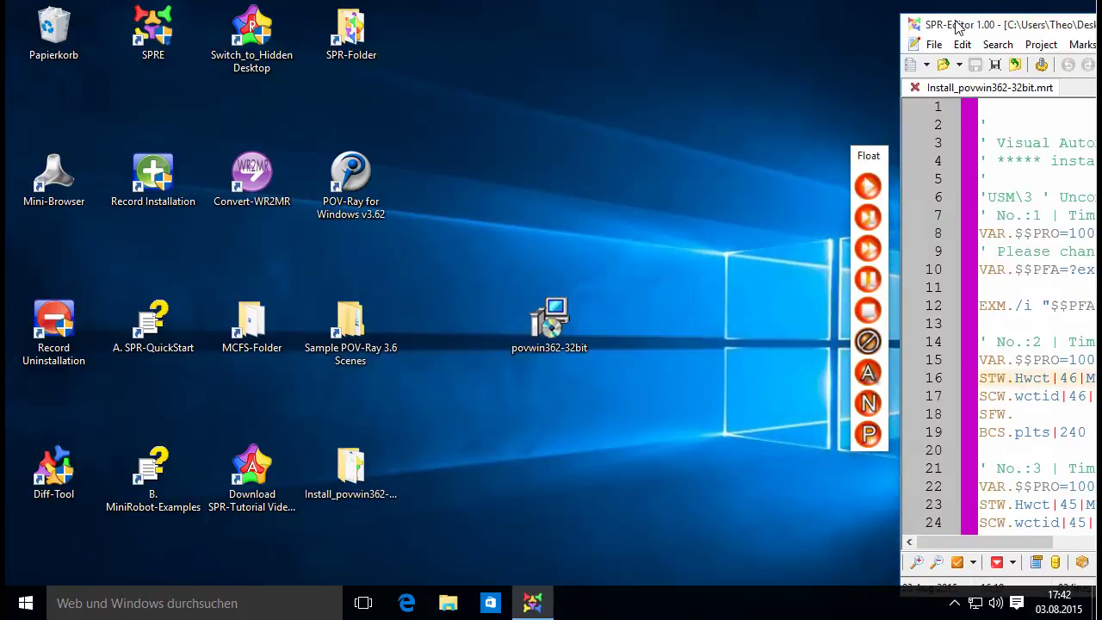
click(649, 136)
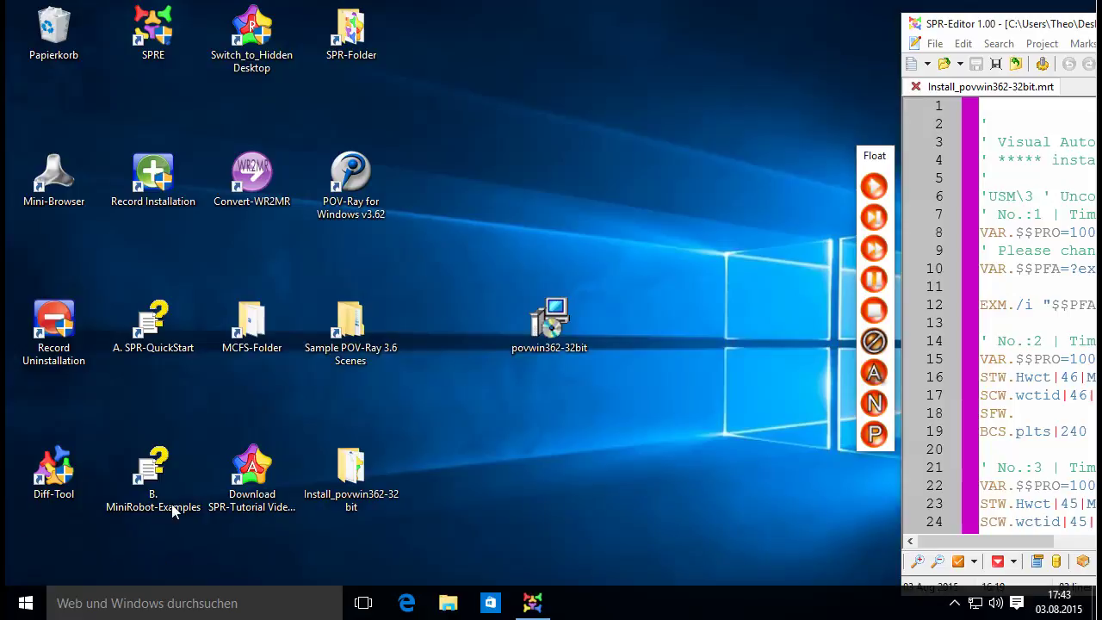
Try to start Record Uninstallation from its desktop shortcut and dismiss the error message
click(58, 326)
double_click(59, 326)
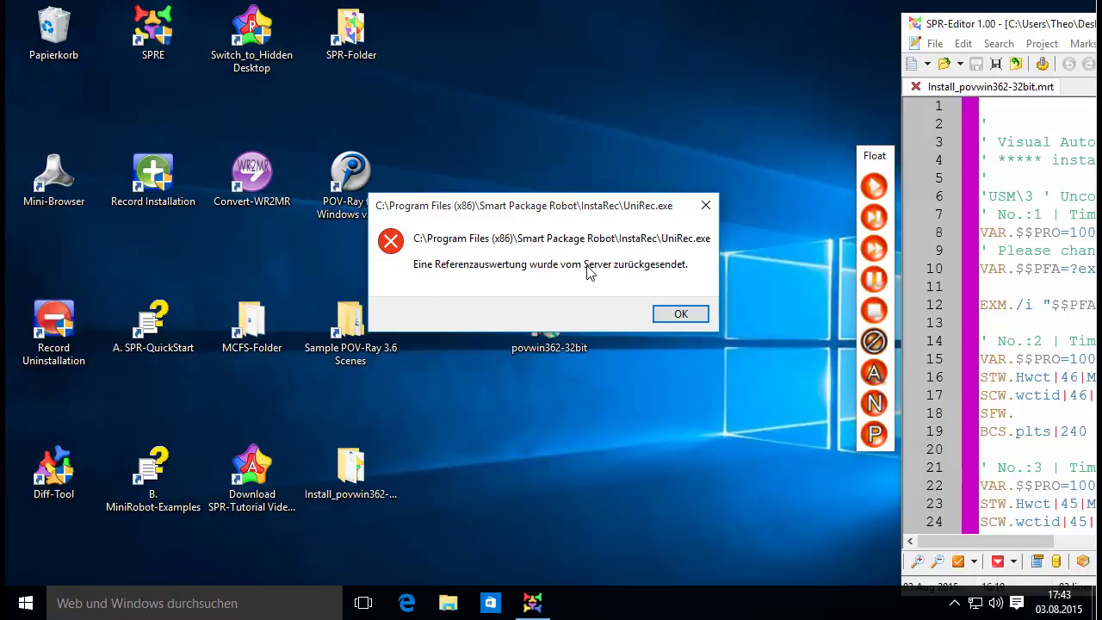
click(677, 323)
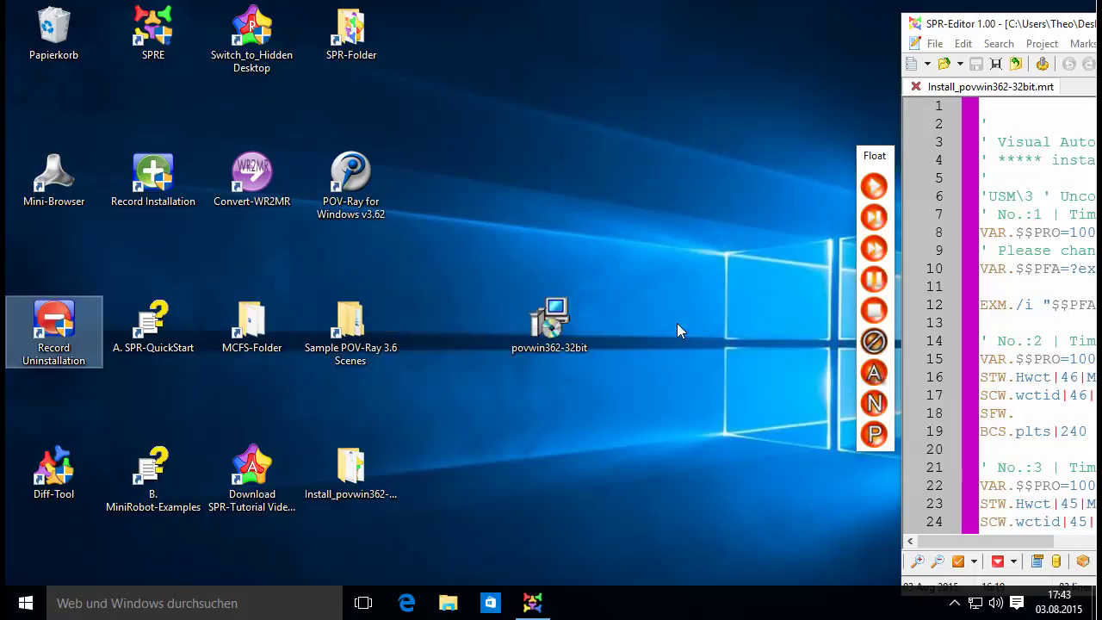
Set the Record Uninstallation shortcut to run in Windows 7 compatibility mode and as administrator
right_click(63, 329)
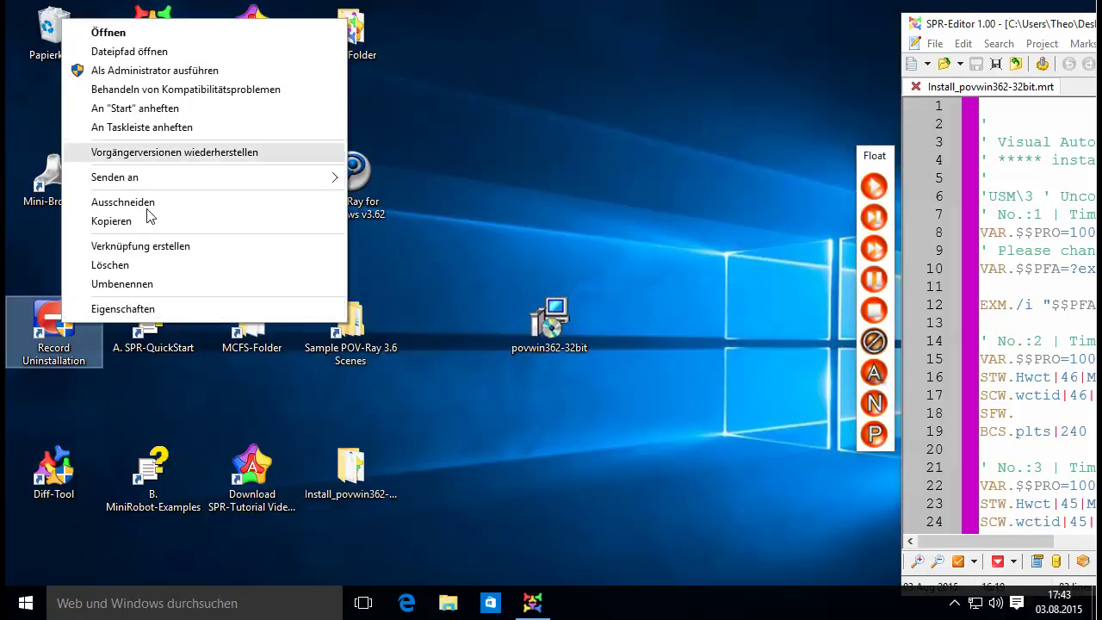
click(123, 309)
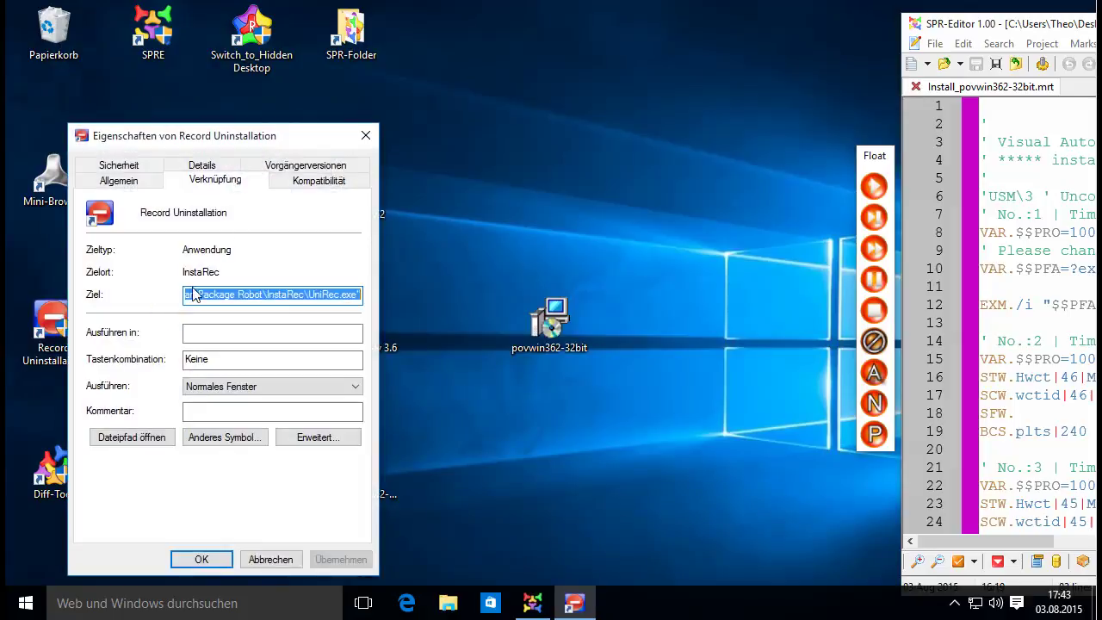
click(326, 188)
click(168, 301)
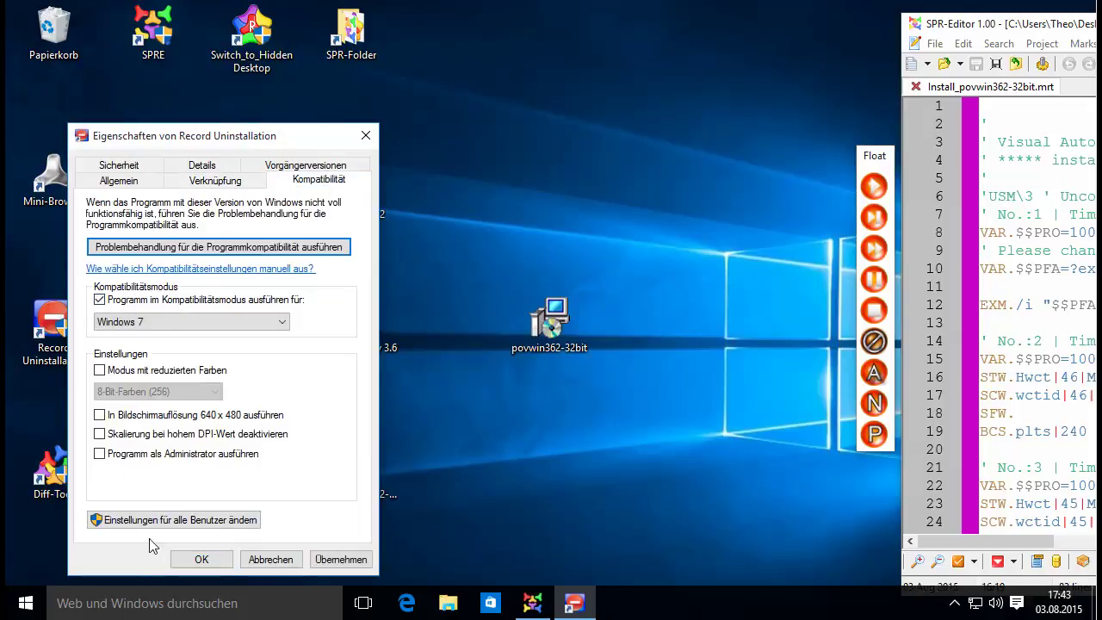
click(125, 456)
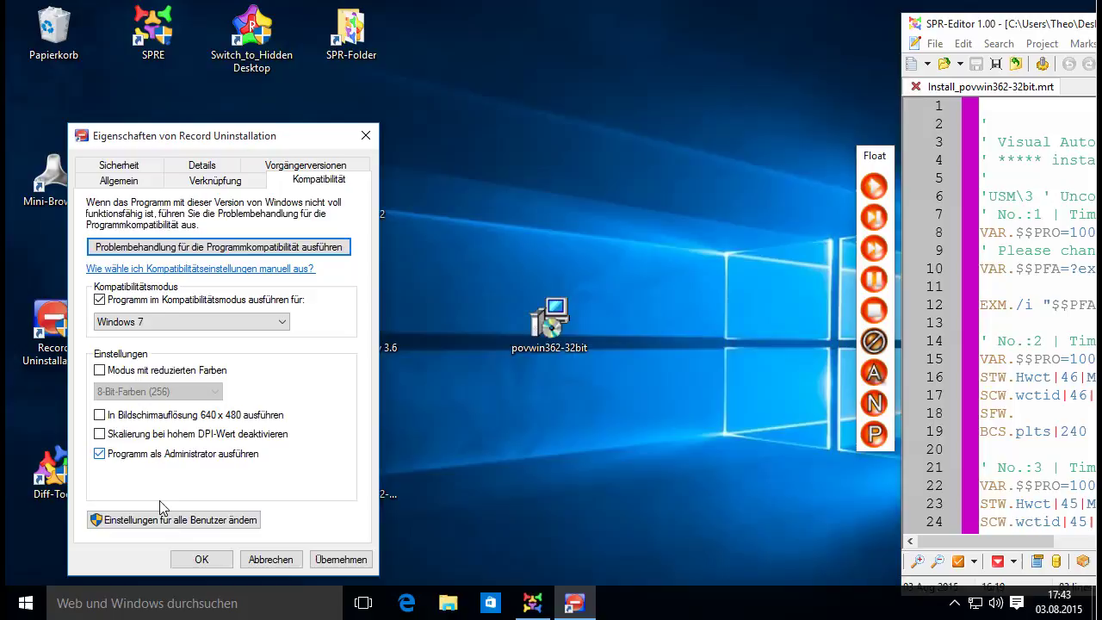
click(201, 560)
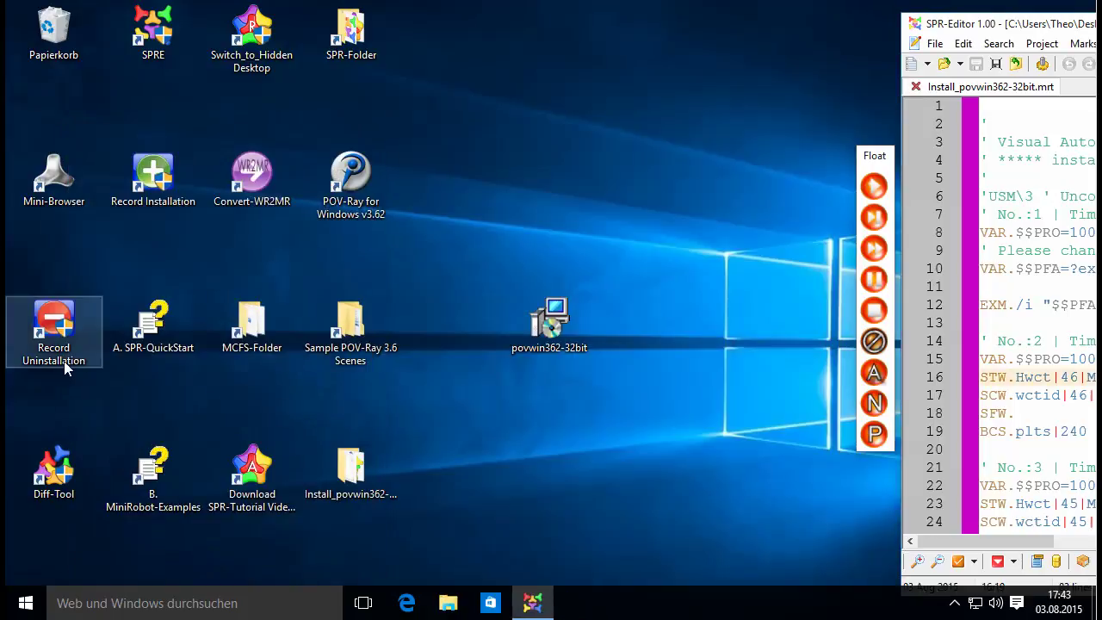
Run Record Uninstallation as administrator and choose POV-Ray for Windows v3.62 as the application to uninstall or modify
right_click(57, 328)
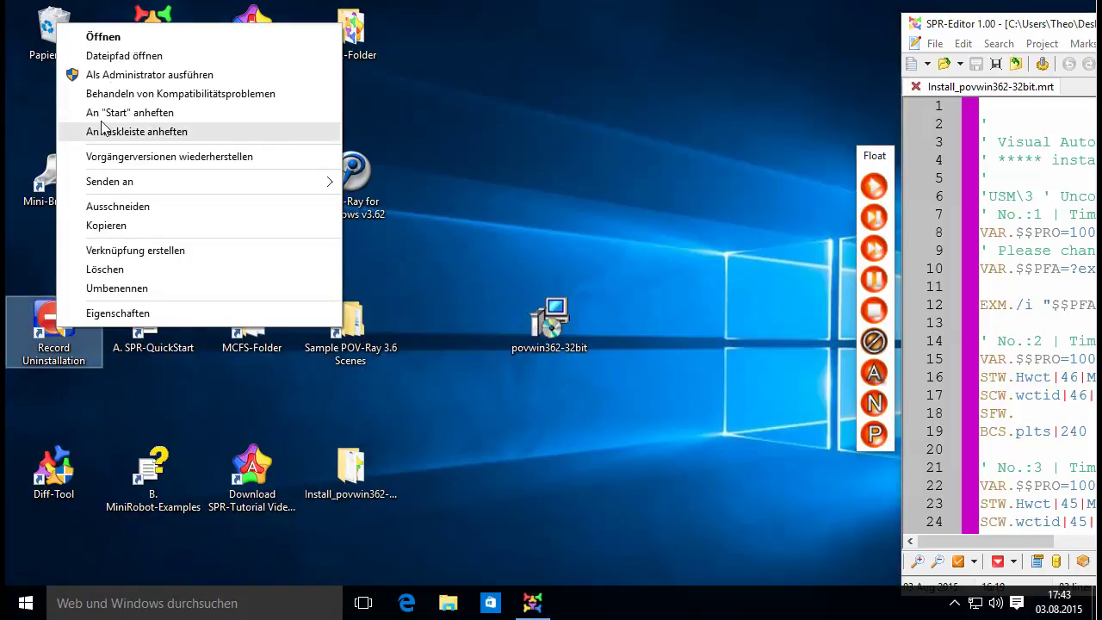
click(109, 78)
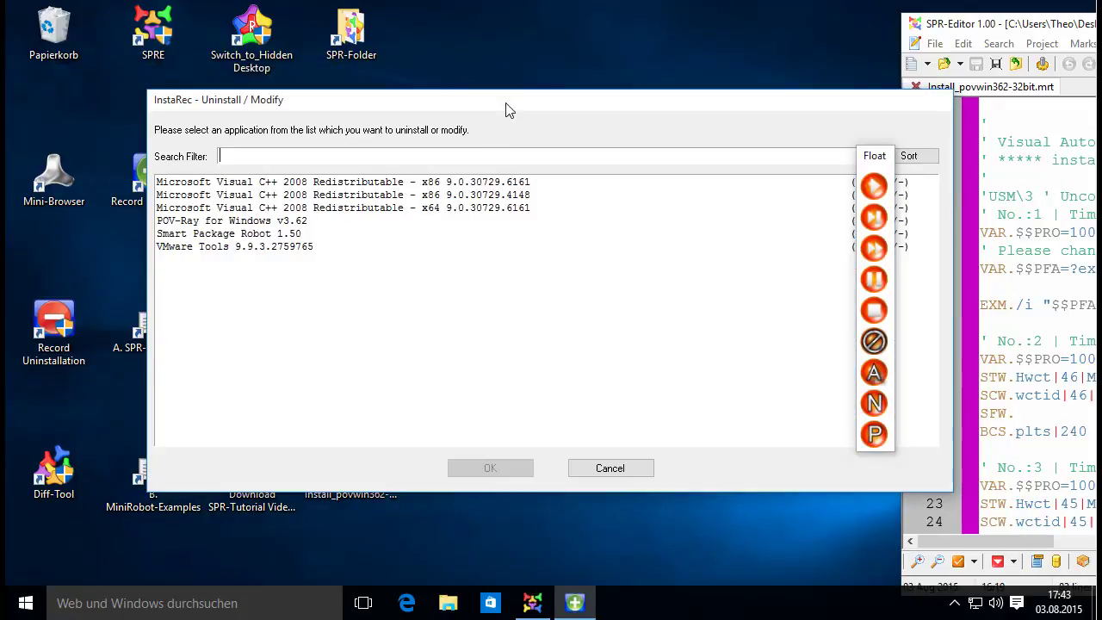
drag(508, 109, 392, 119)
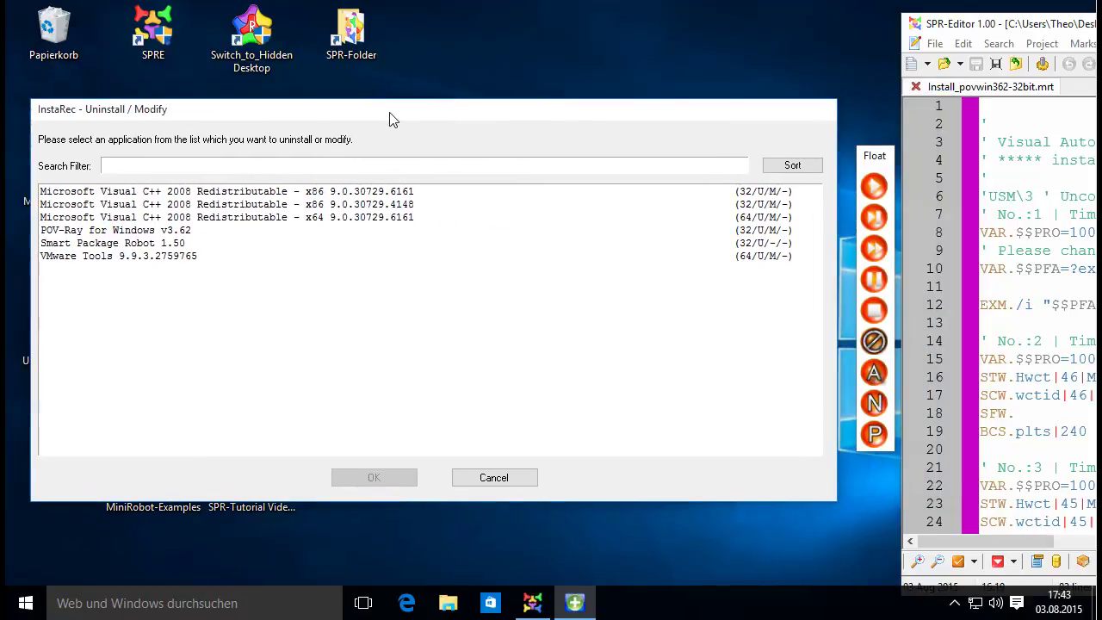
click(124, 235)
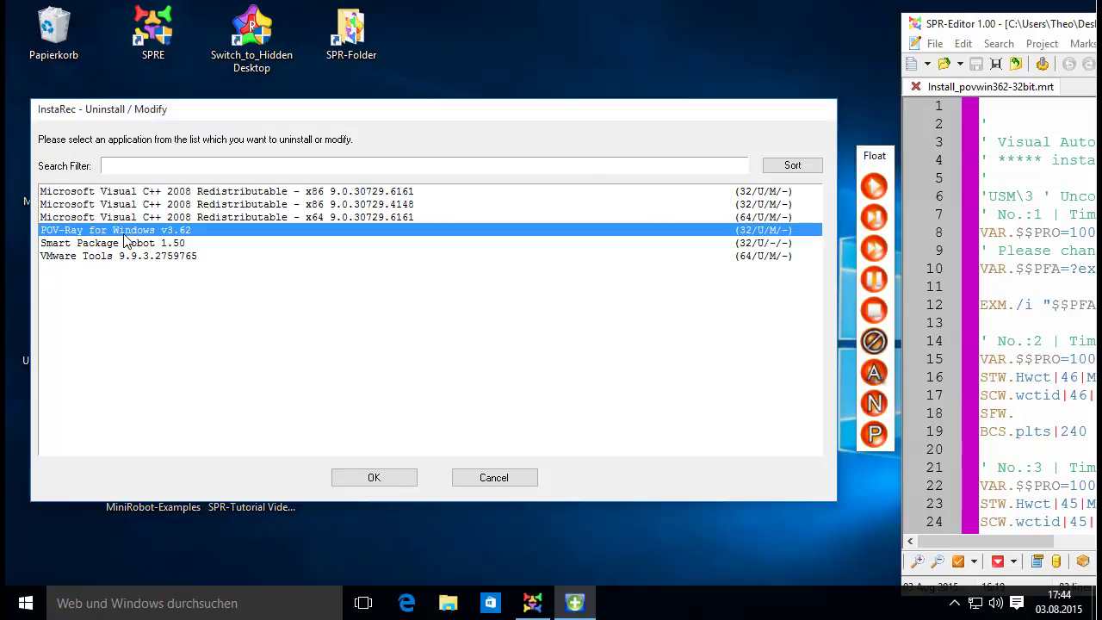
click(389, 479)
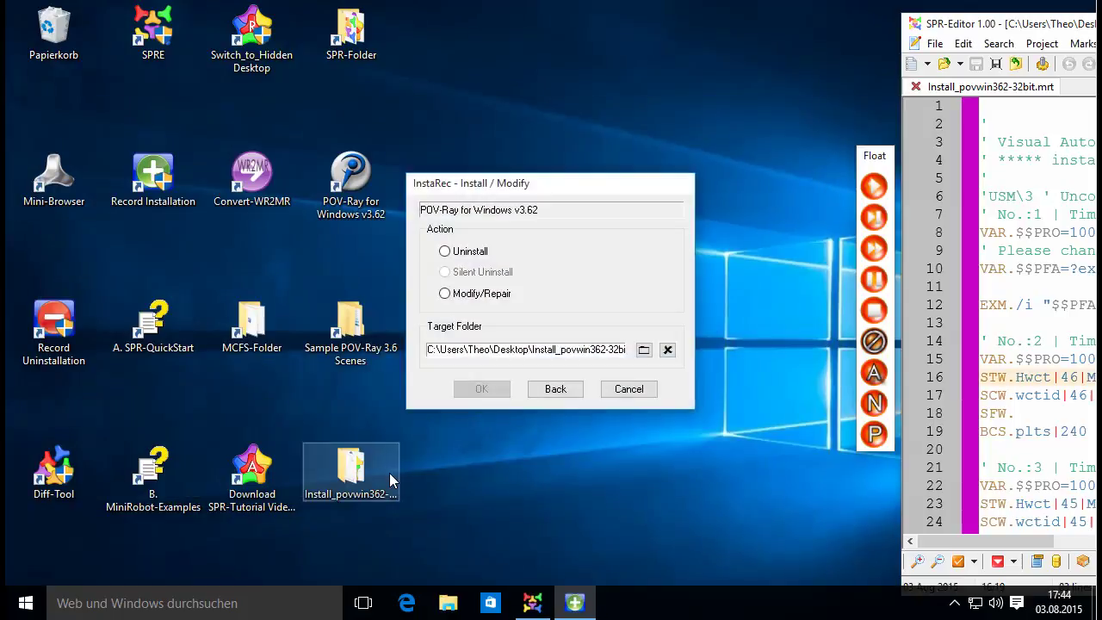
Record the Uninstall action for POV-Ray with the given target folder and confirm the product's removal
click(443, 252)
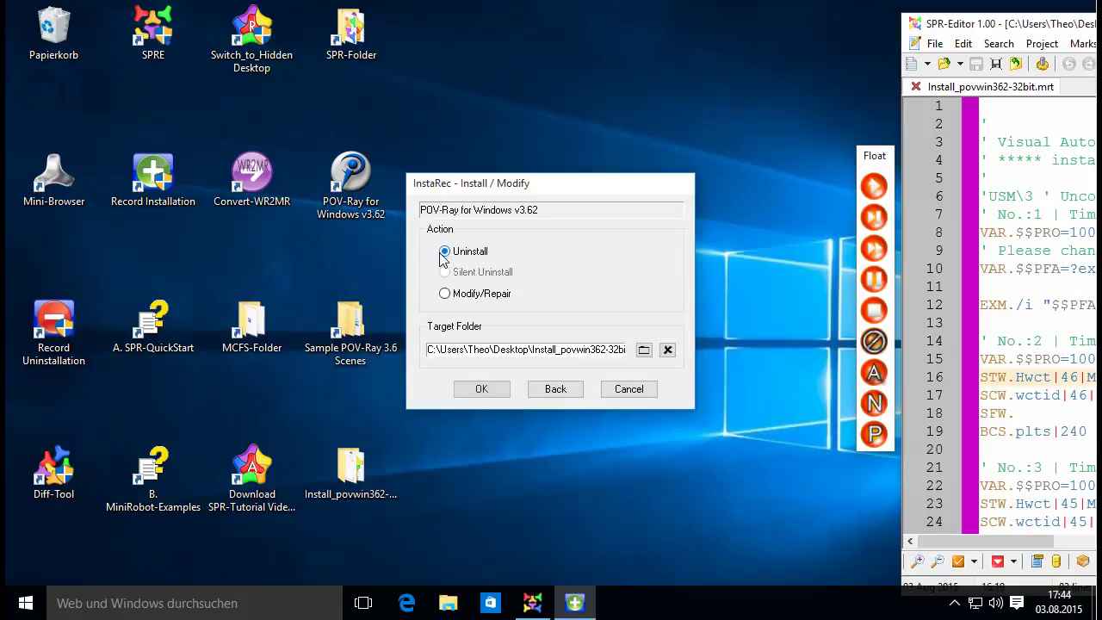
click(481, 390)
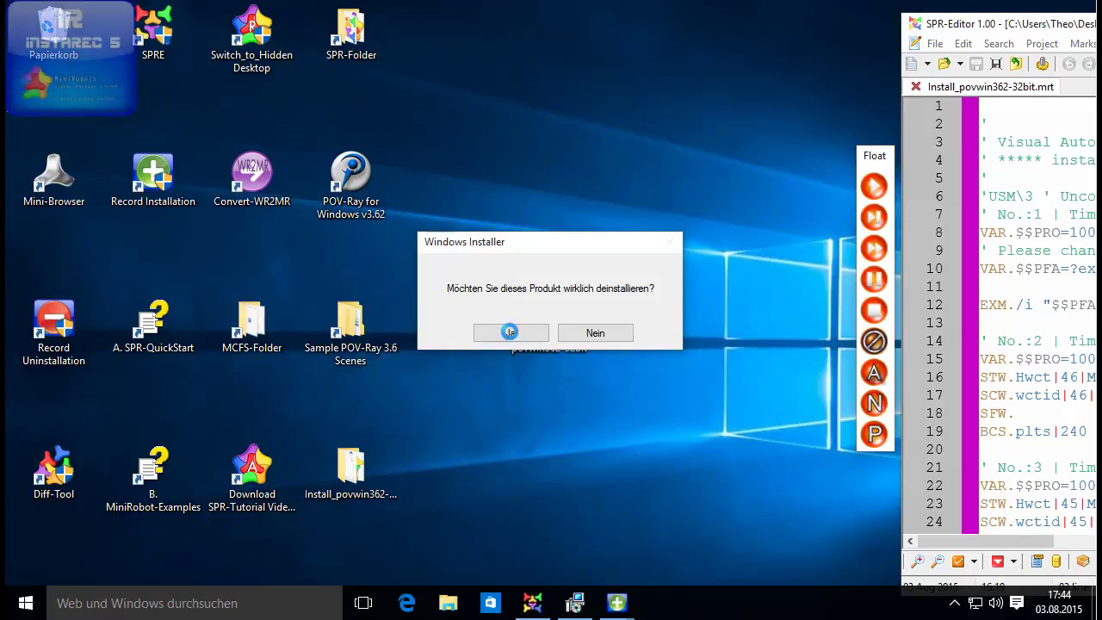
click(512, 334)
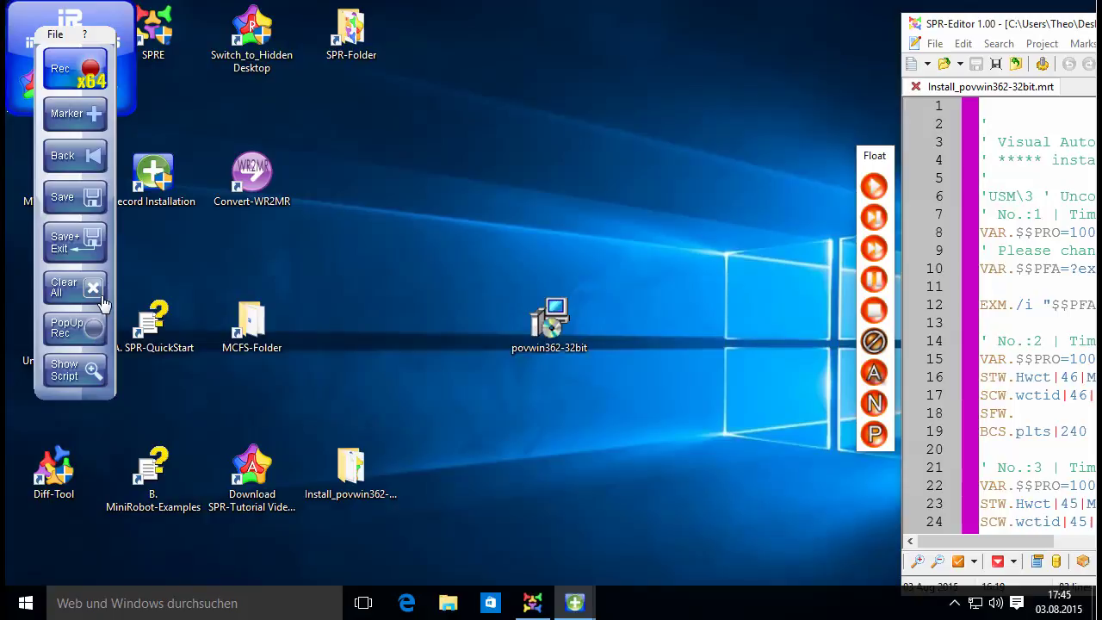
Save the uninstallation recording and exit the recorder, then move the script editor aside with Uninstall_povwin362-32bit.mrt shown
click(75, 245)
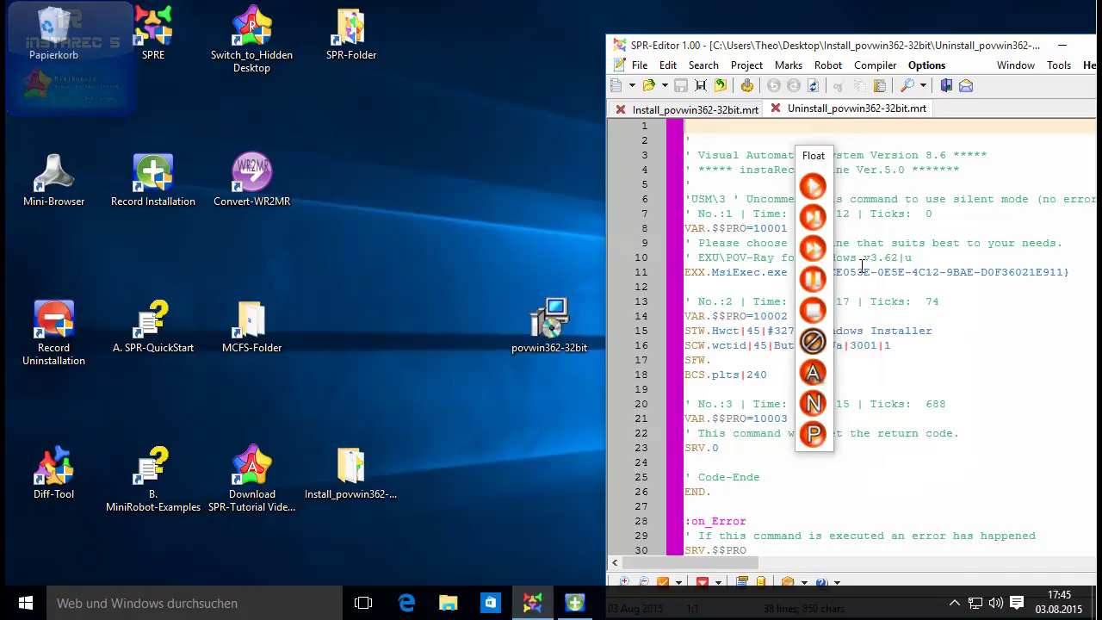
click(714, 110)
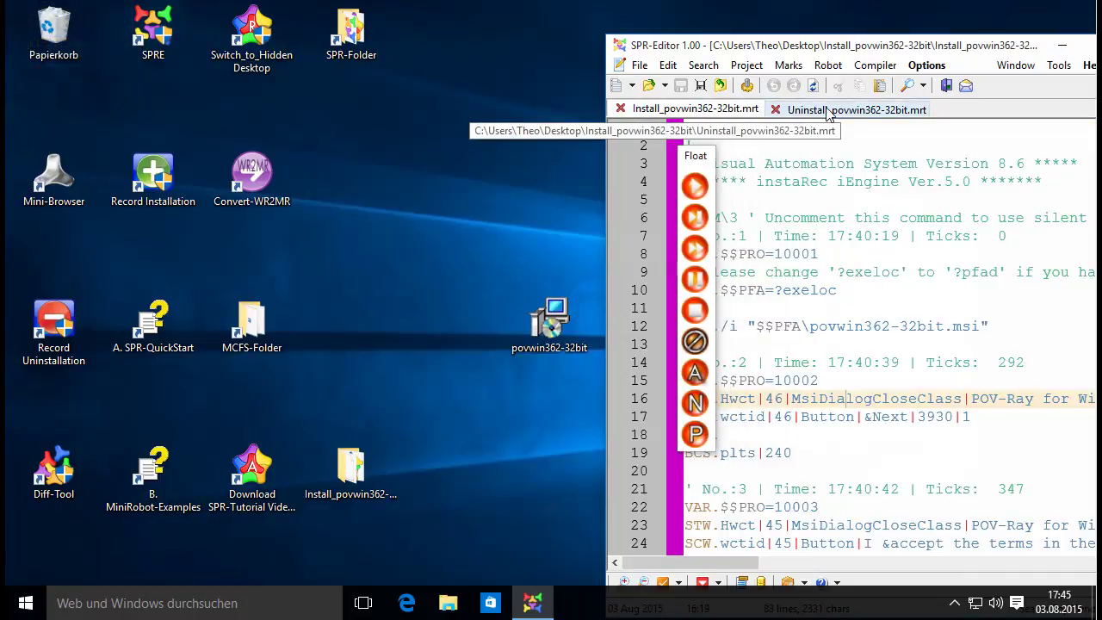
click(827, 110)
drag(760, 48, 880, 38)
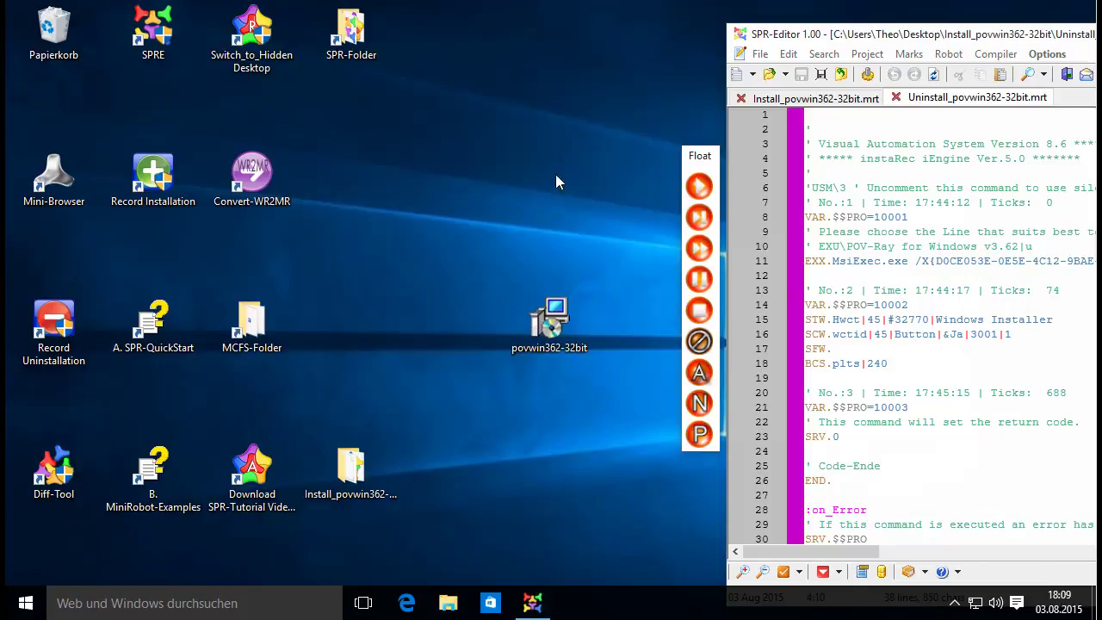
Play back the Install_povwin362-32bit.mrt script to install POV-Ray, and run Uninstall_povwin362-32bit.mrt once the installation has finished
click(798, 99)
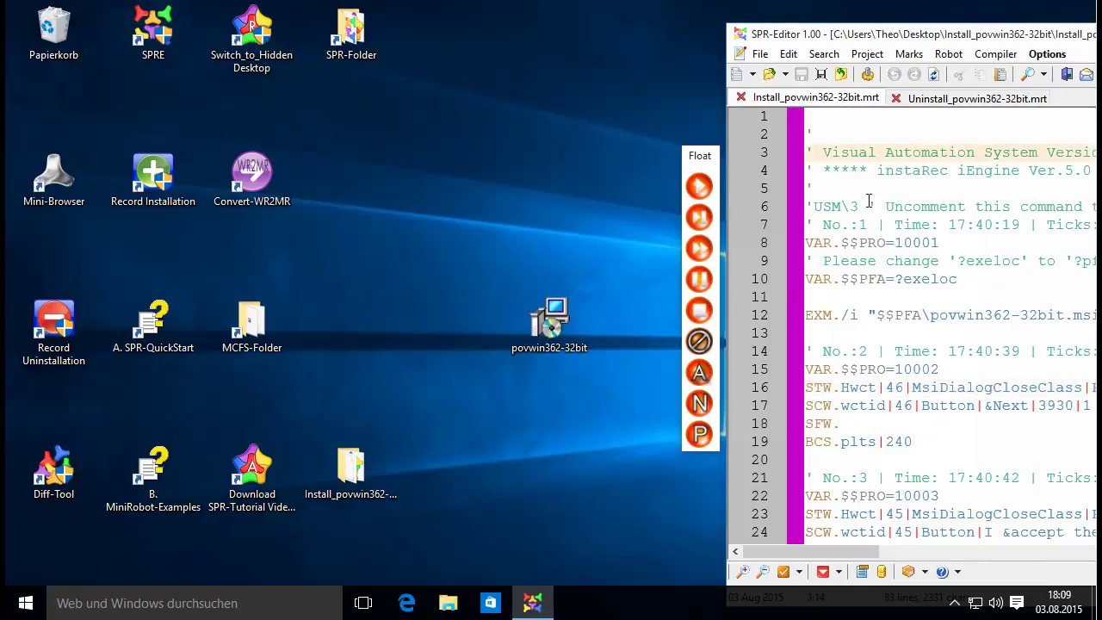
click(706, 193)
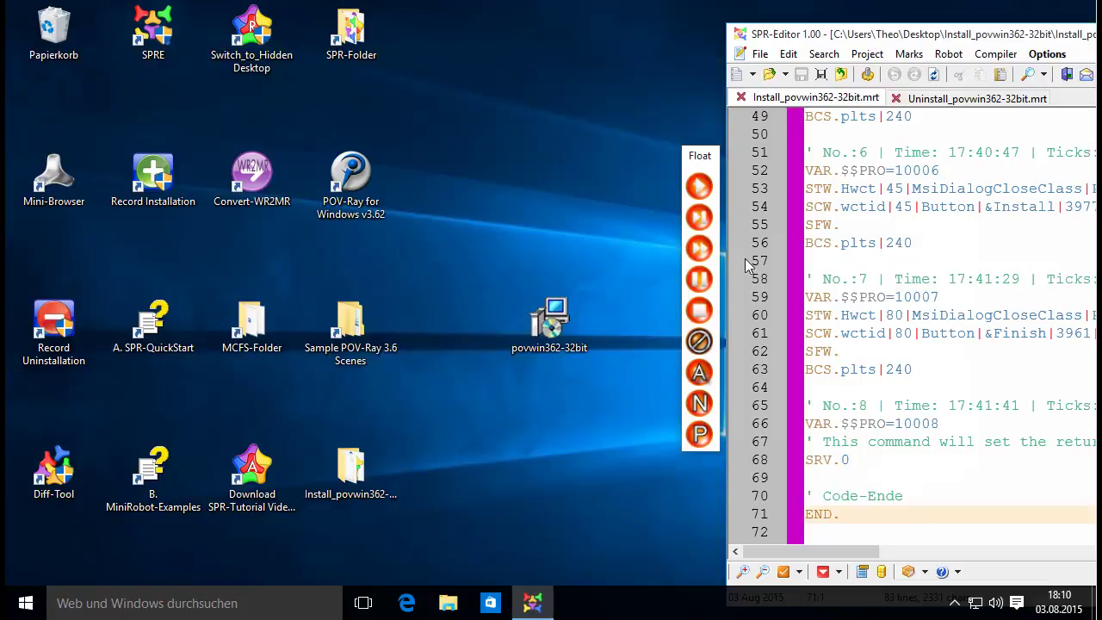
click(956, 100)
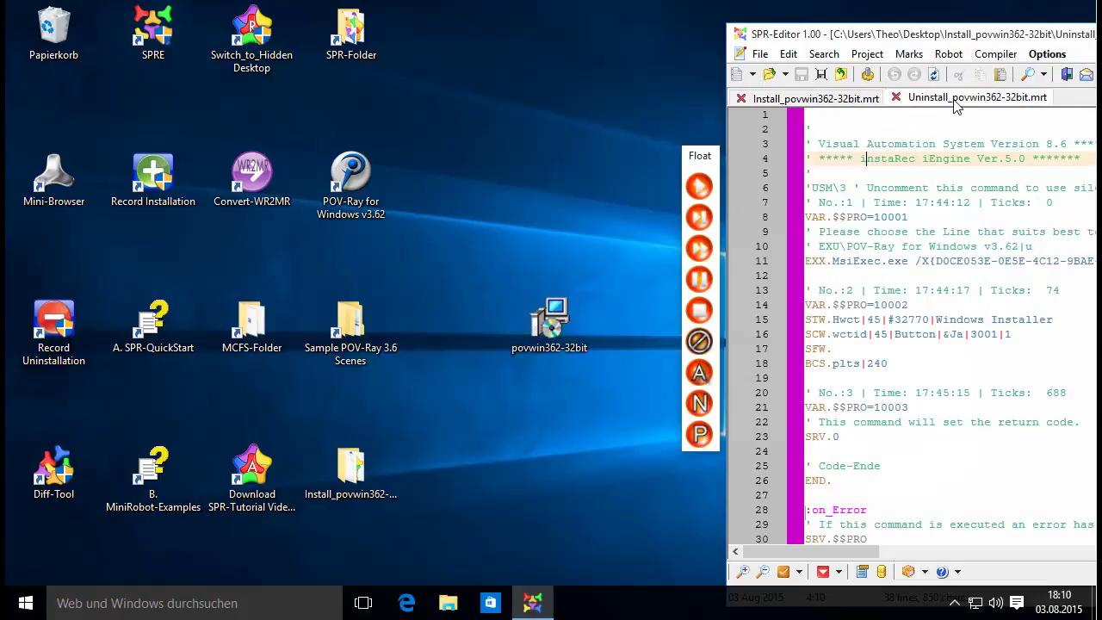
click(697, 187)
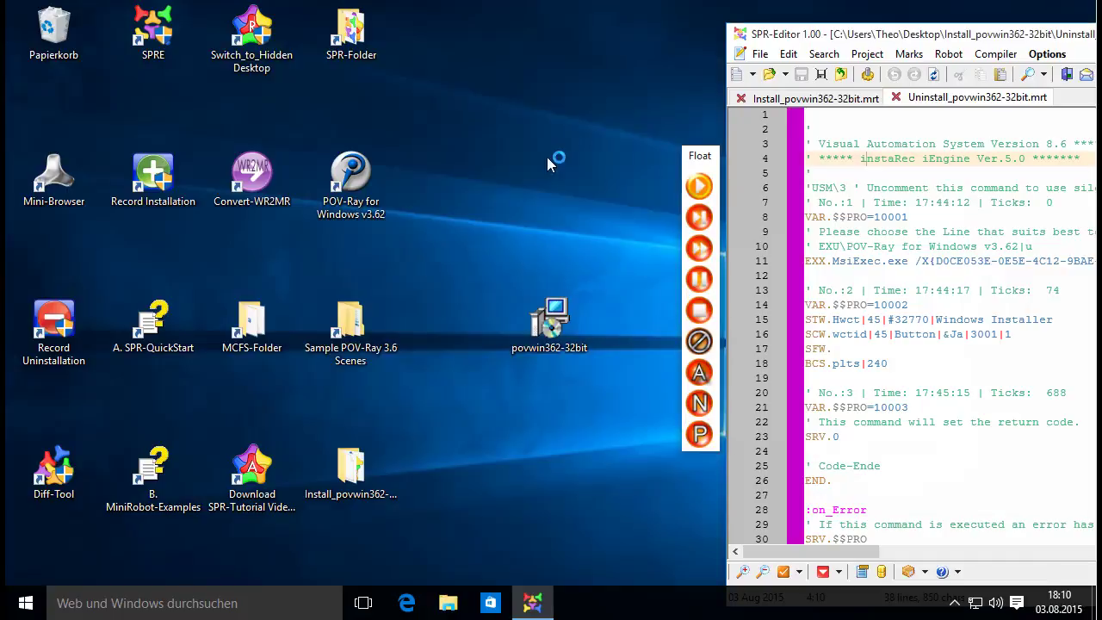